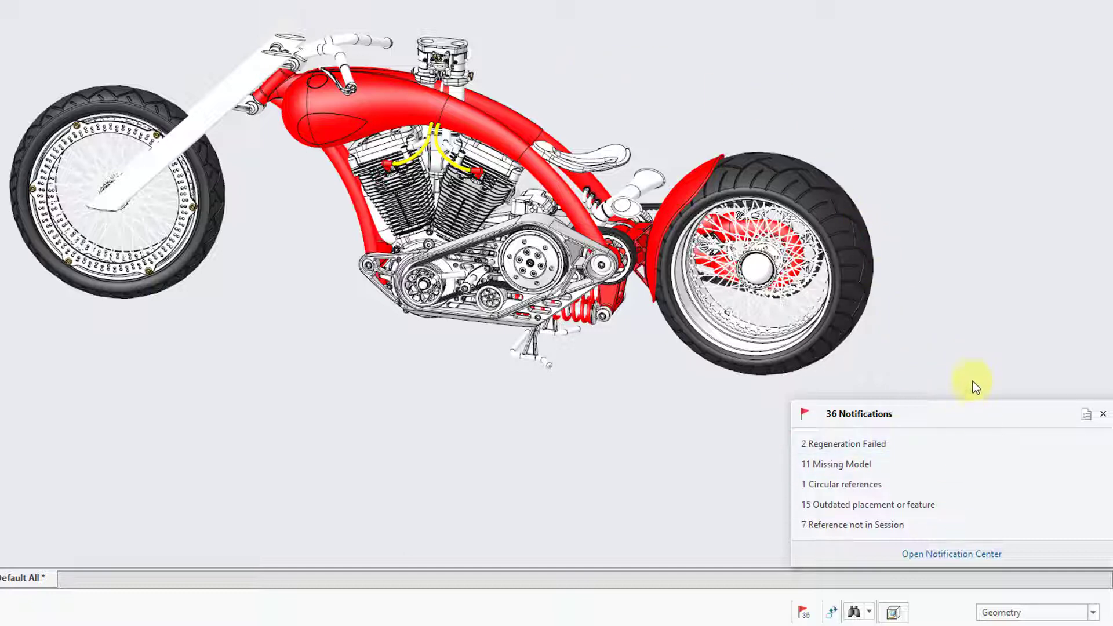
Dismiss the notifications pop-up and open the Notification Center settings in the program options.
left_click(1103, 415)
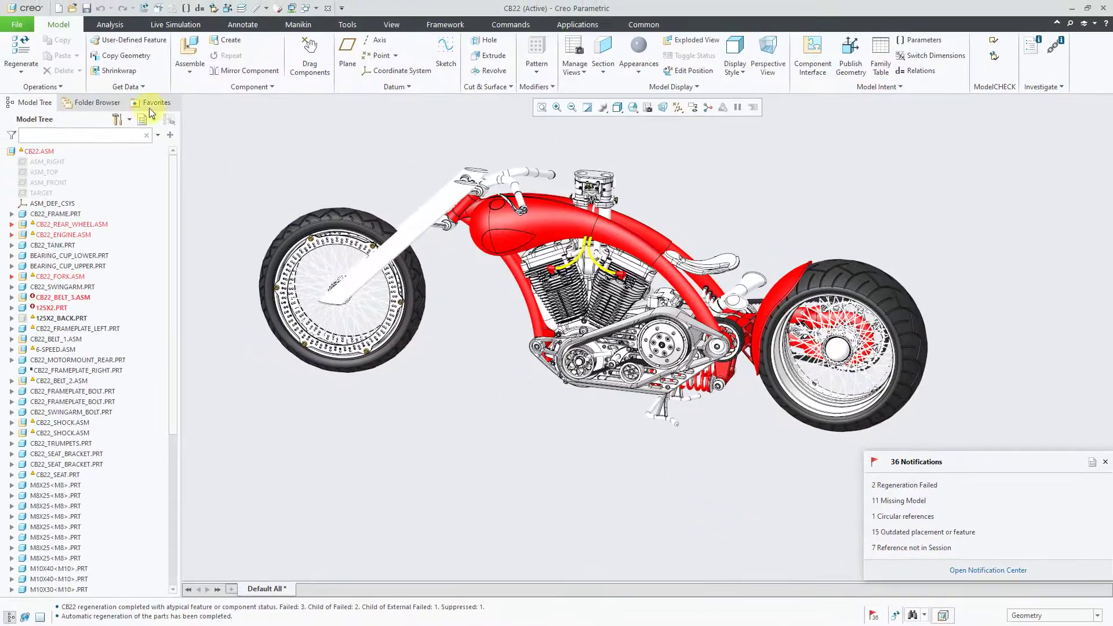
left_click(16, 24)
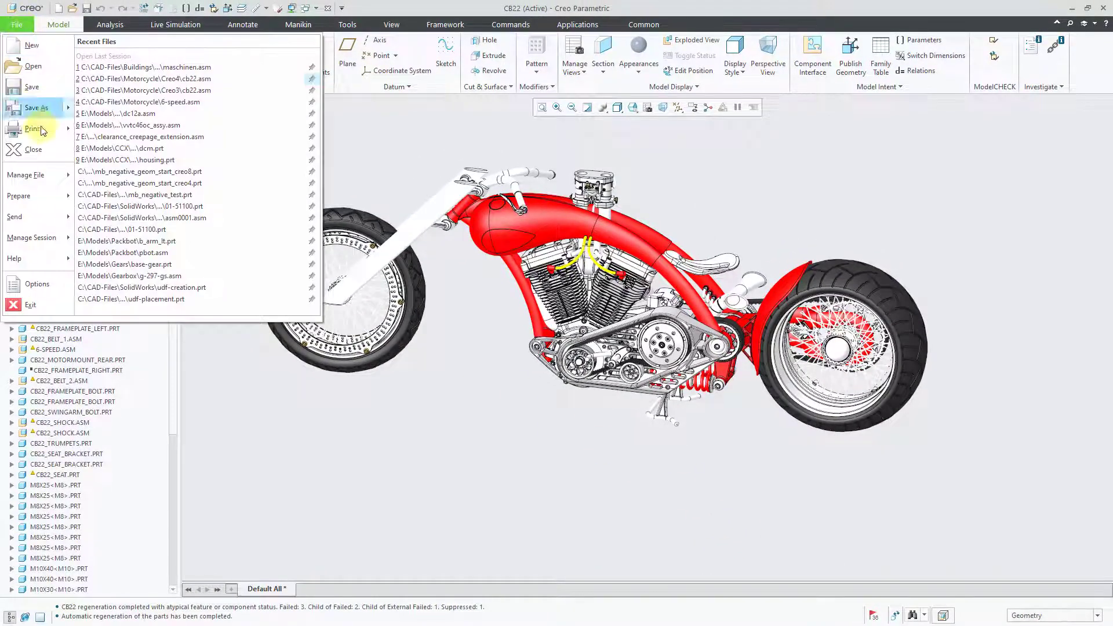
left_click(51, 280)
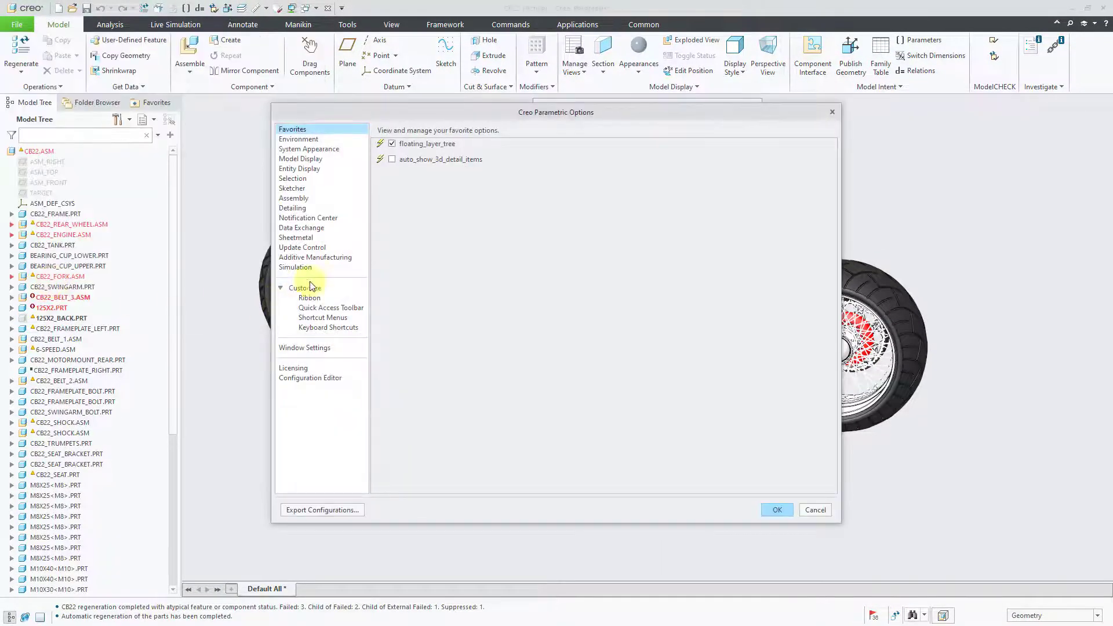
left_click(336, 221)
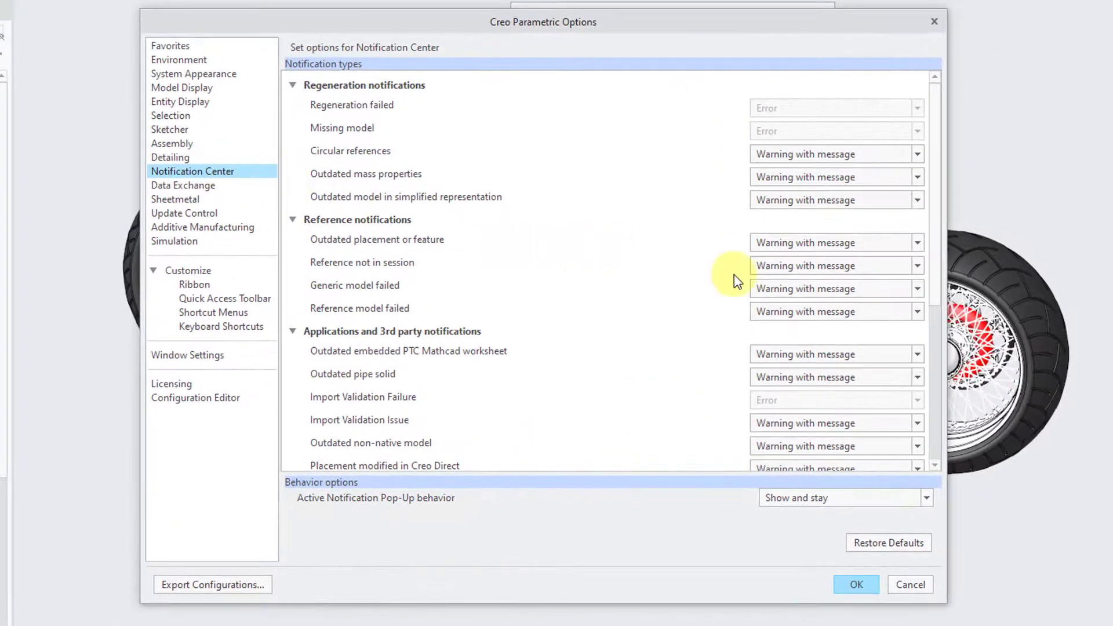
Set the Circular references notification to Warning under the regeneration notifications.
mouse_move(935, 262)
left_mouse_down()
mouse_move(925, 433)
mouse_move(935, 258)
left_mouse_up()
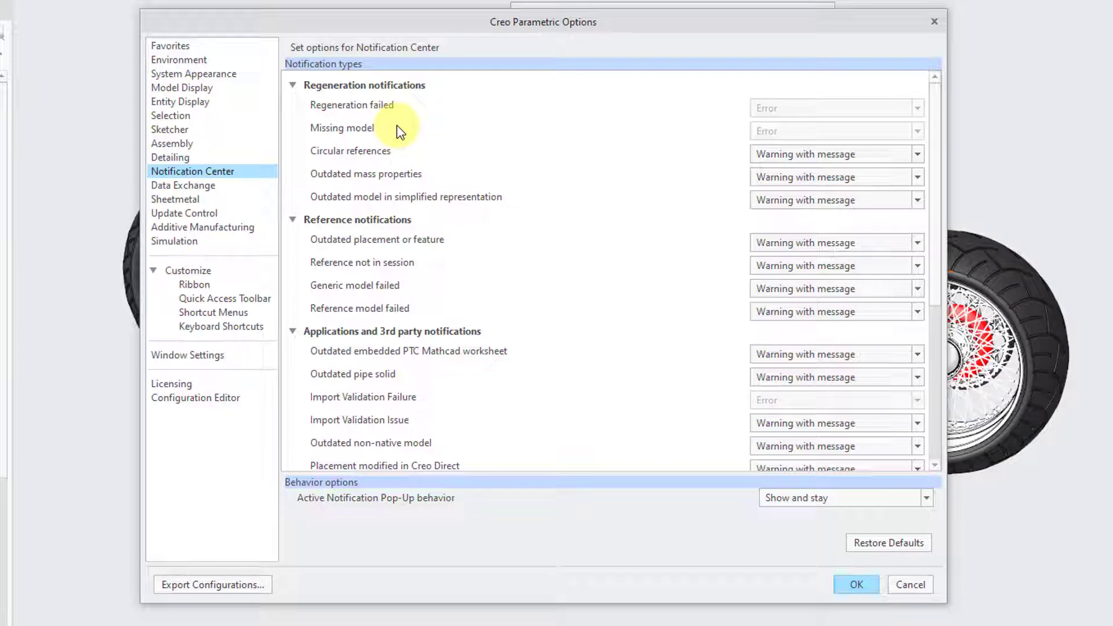
mouse_move(388, 108)
mouse_move(375, 151)
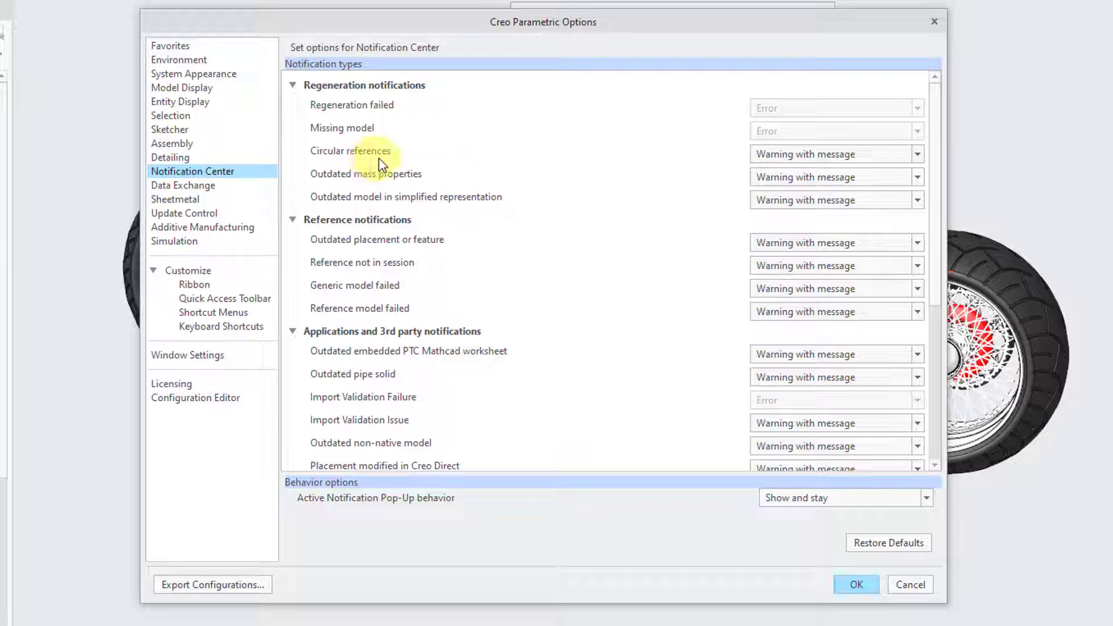
left_click(803, 156)
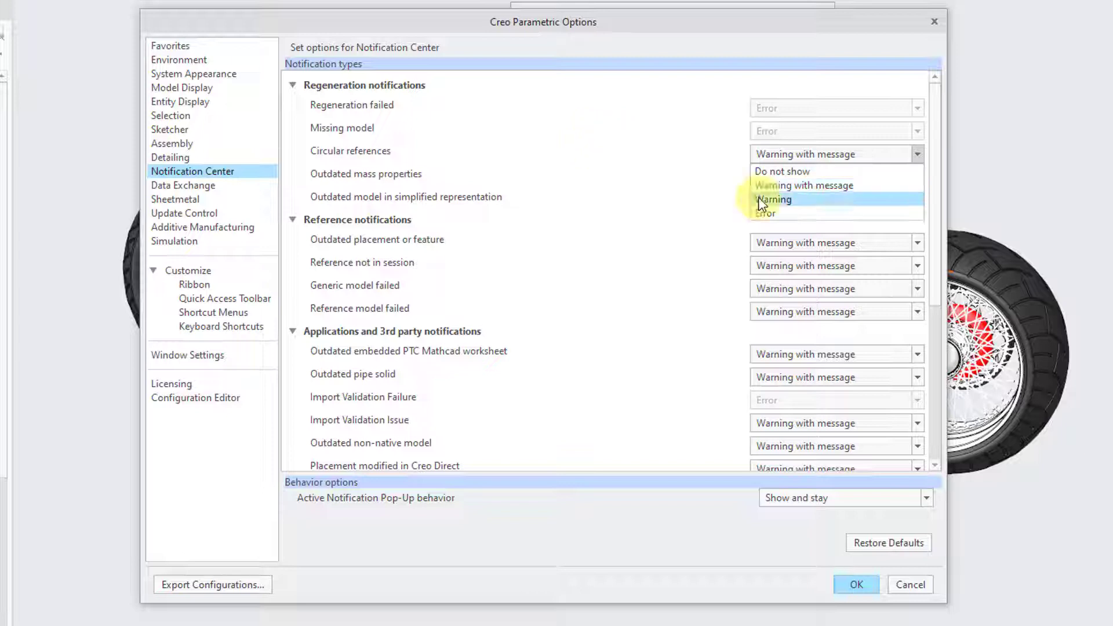
left_click(794, 199)
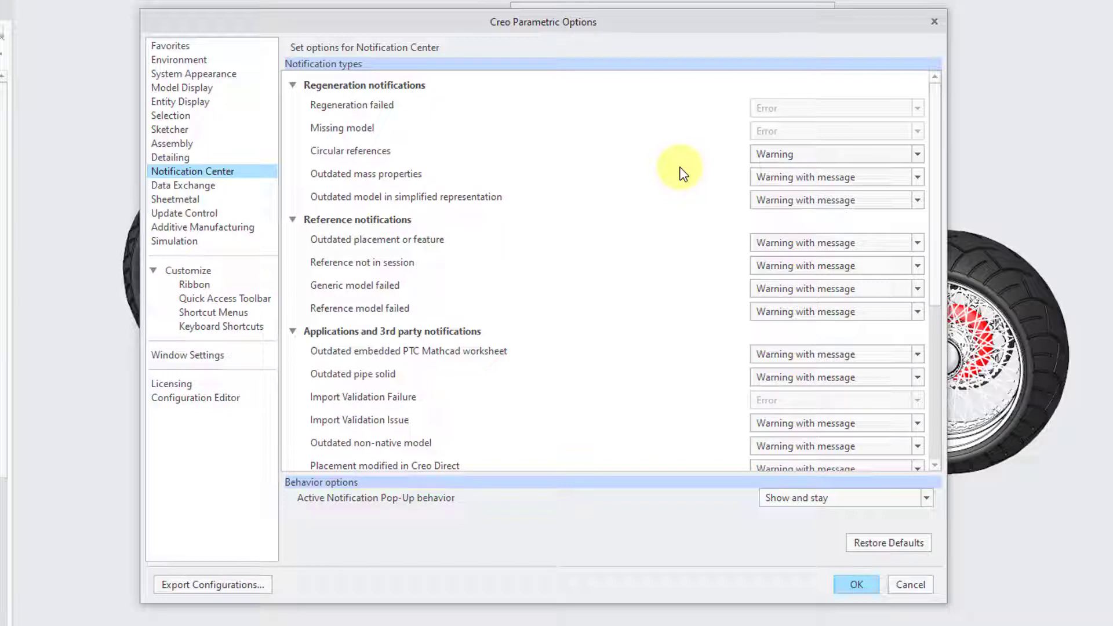
left_click(809, 159)
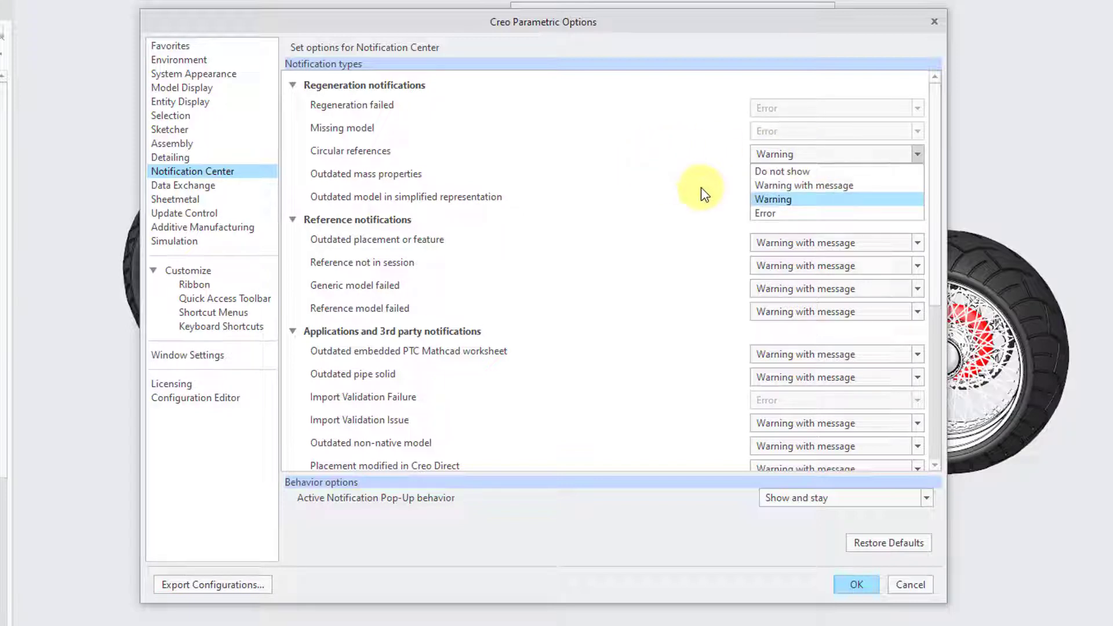
left_click(764, 200)
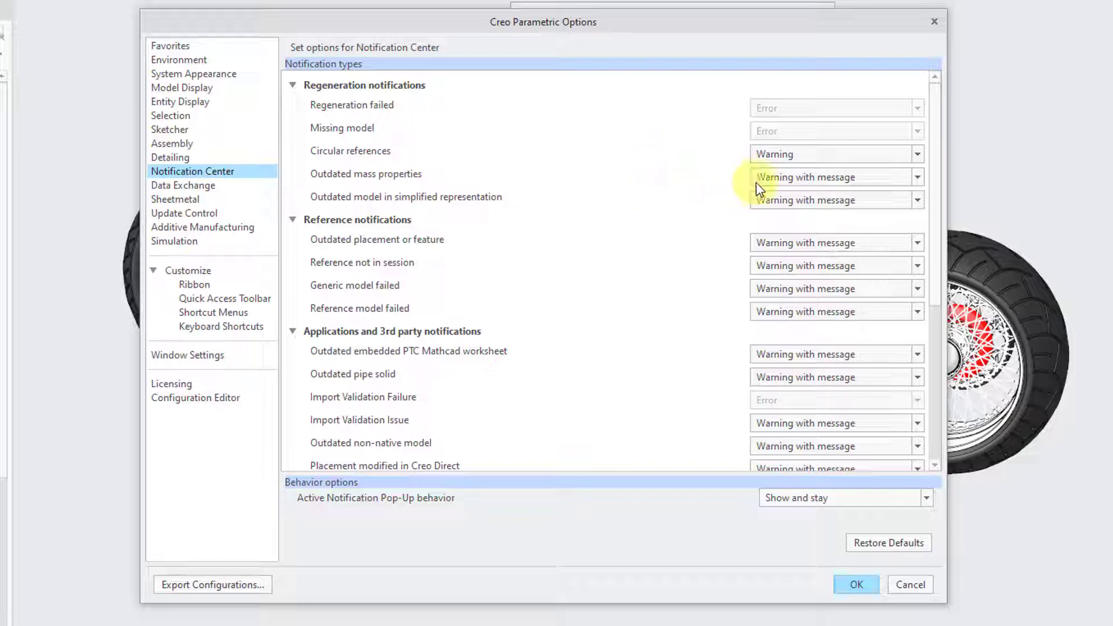
Set the Outdated mass properties and Outdated model in simplified representation notifications to Warning.
mouse_move(756, 182)
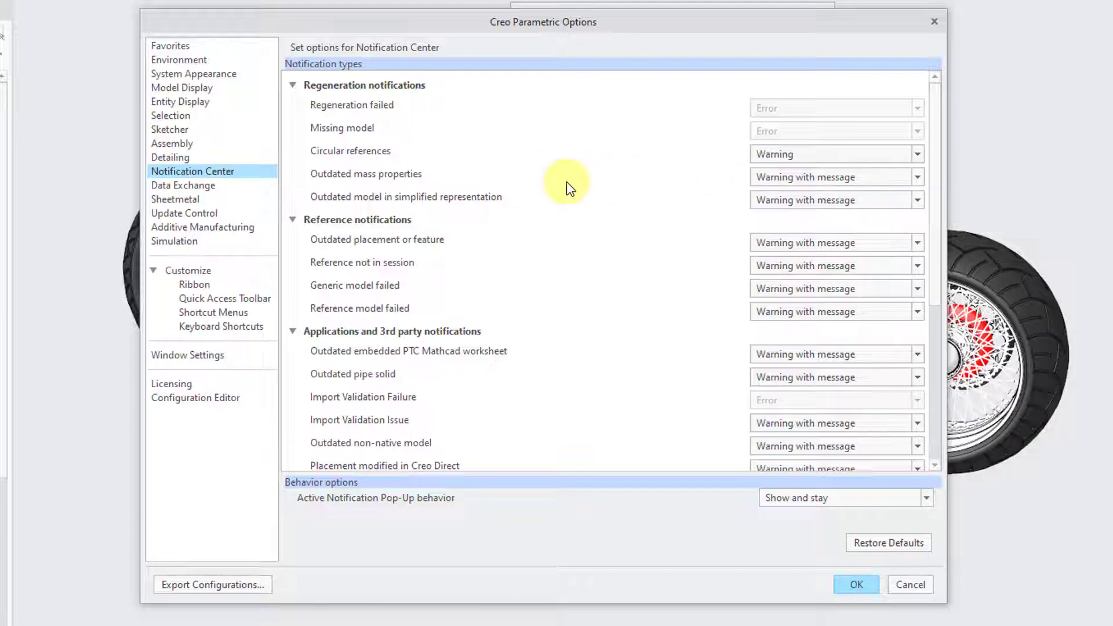
left_click(758, 178)
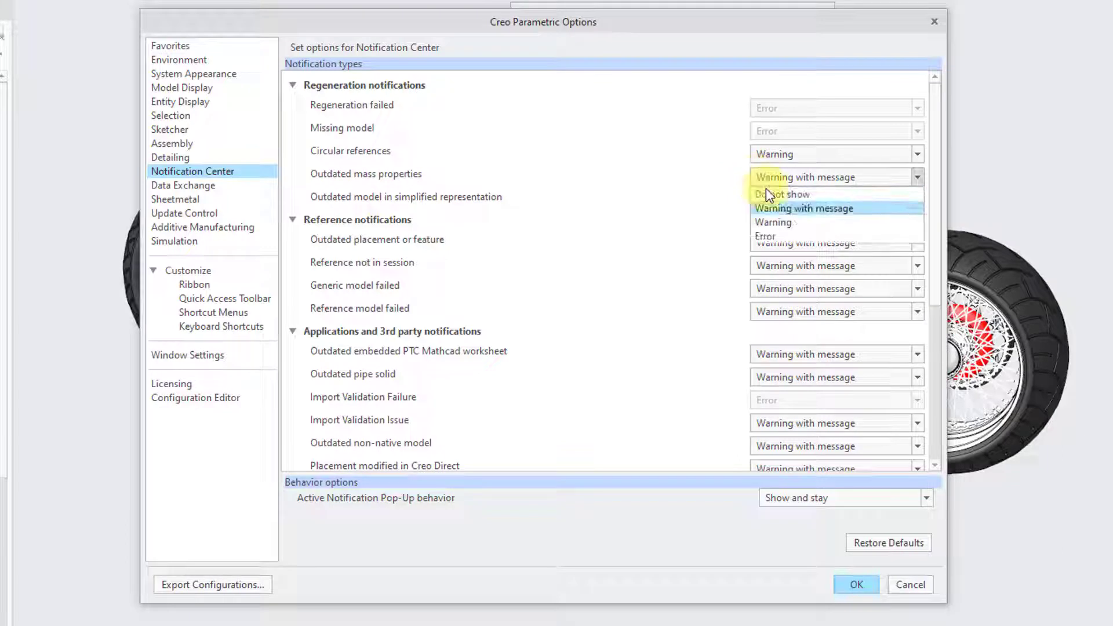
left_click(774, 220)
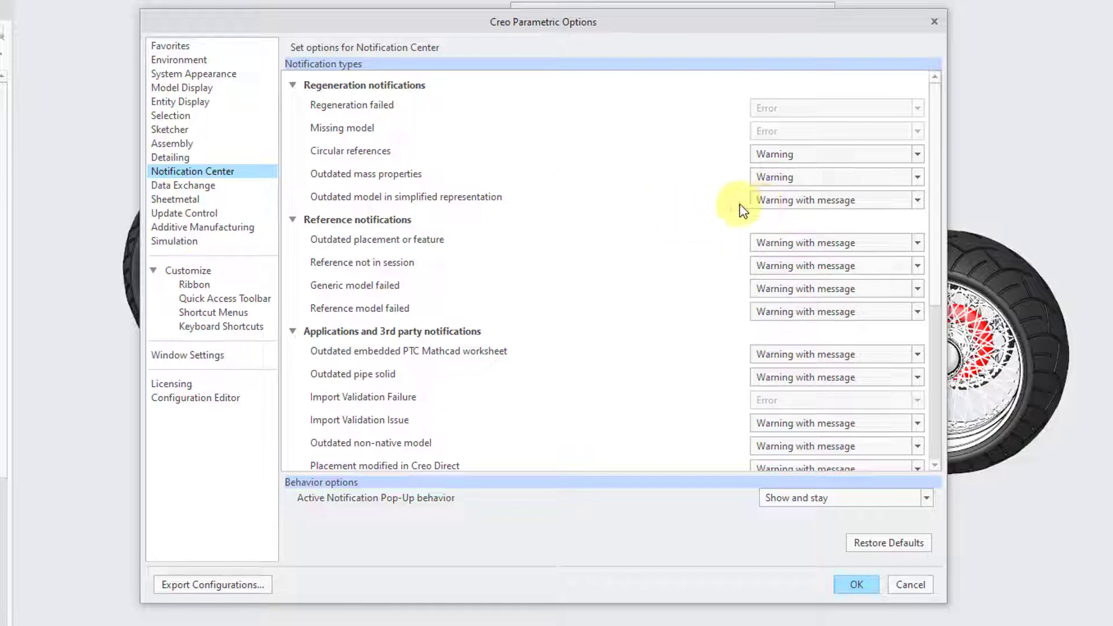
left_click(769, 203)
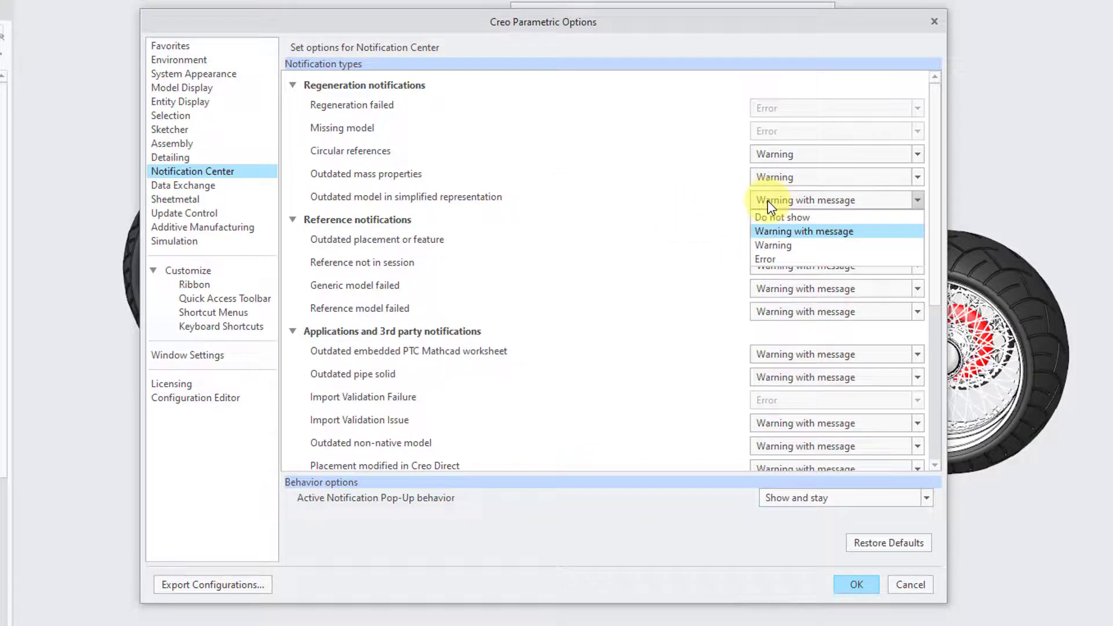
left_click(776, 247)
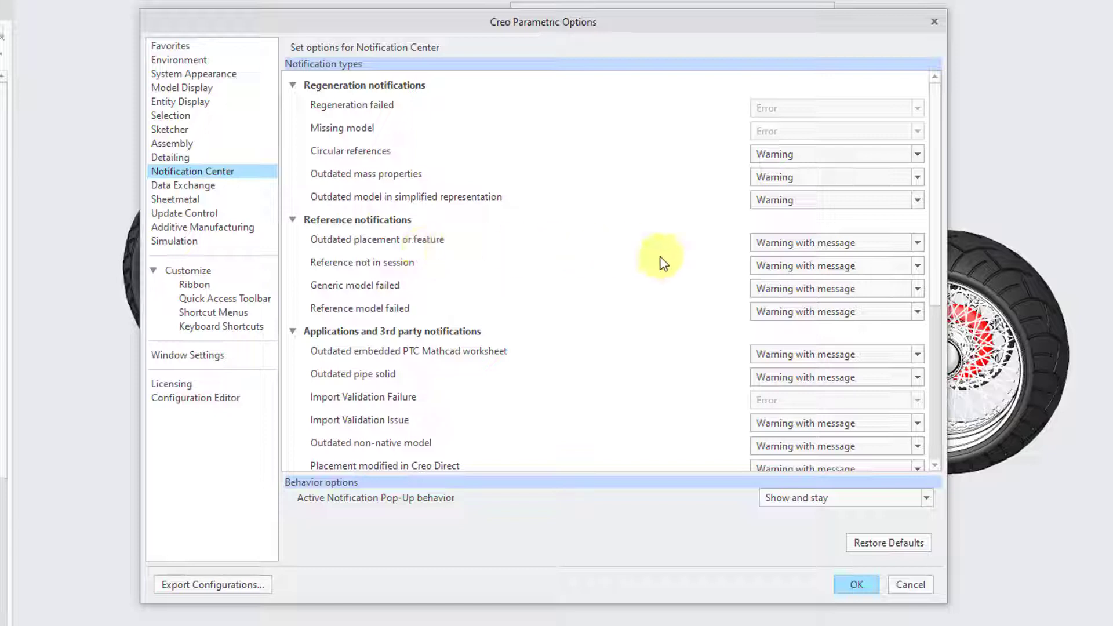
Set the Outdated placement or feature notification to Warning and Reference not in session to Do not show.
left_click(761, 245)
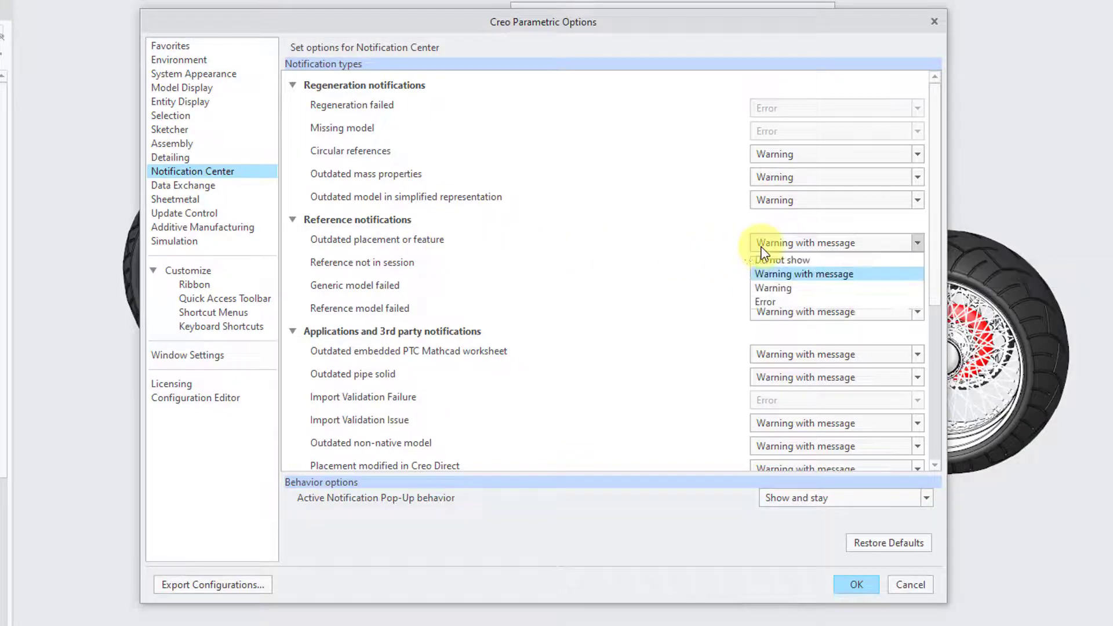
left_click(774, 287)
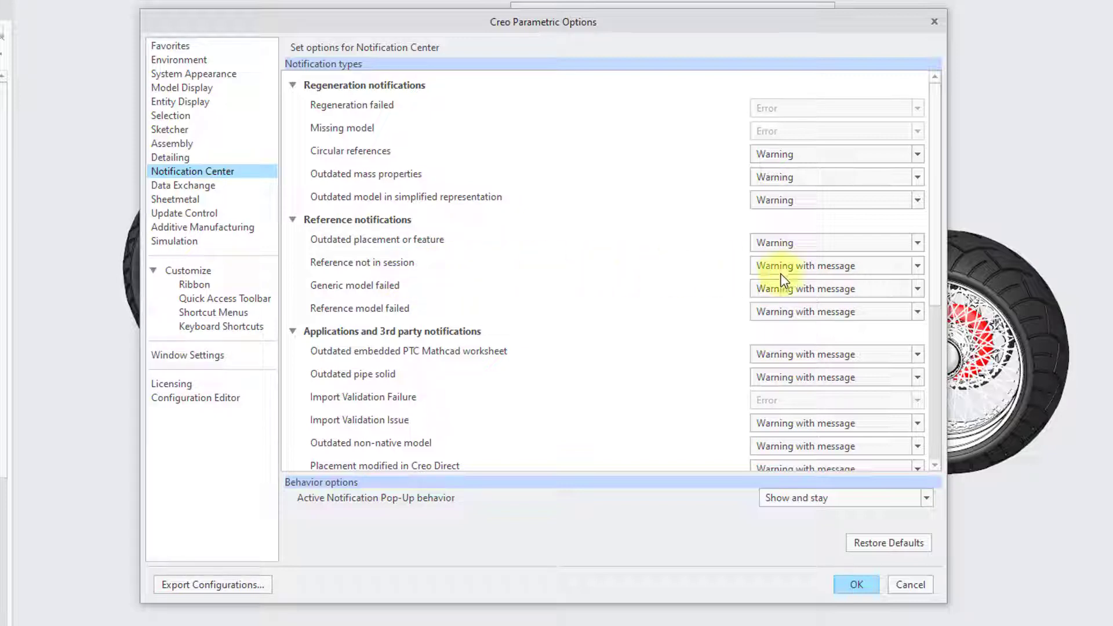
left_click(812, 267)
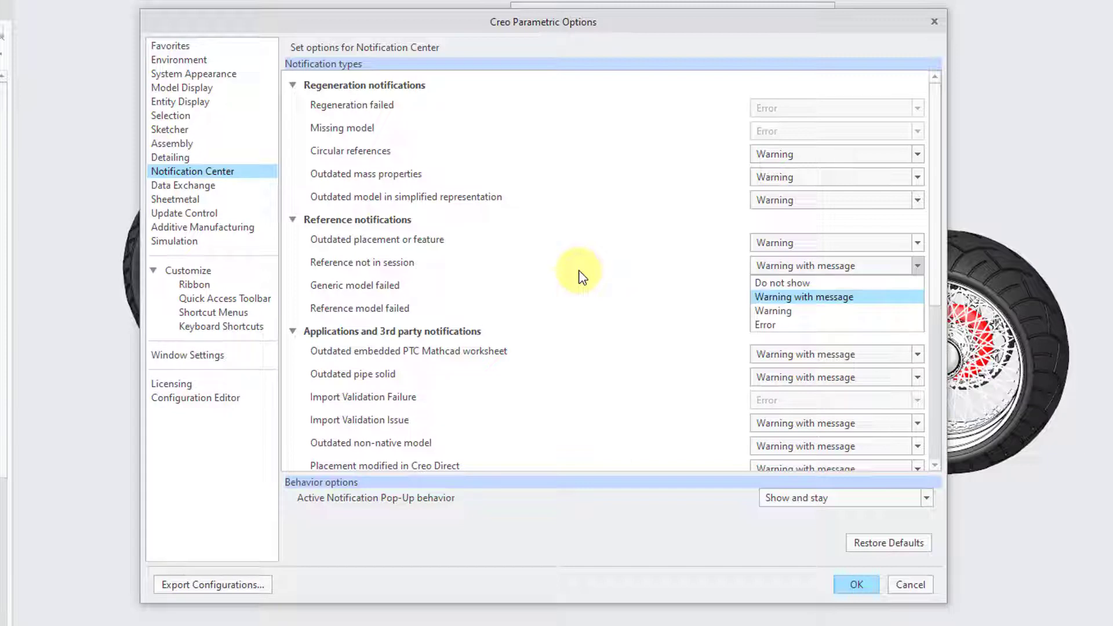
left_click(809, 283)
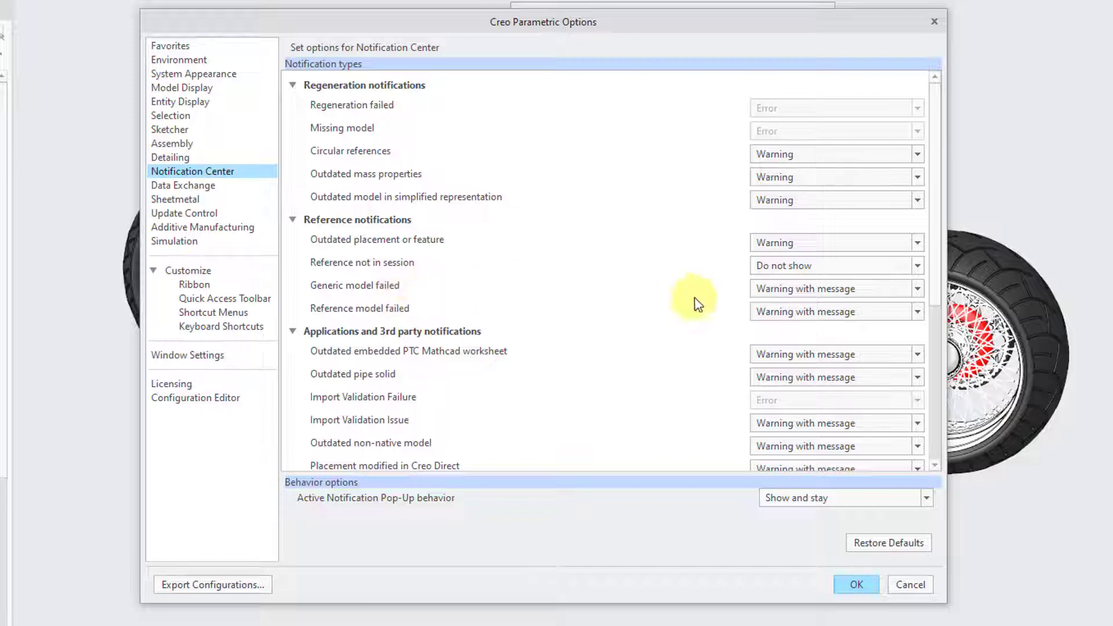
Set the Generic model failed and Reference model failed notifications to Warning.
left_click(780, 289)
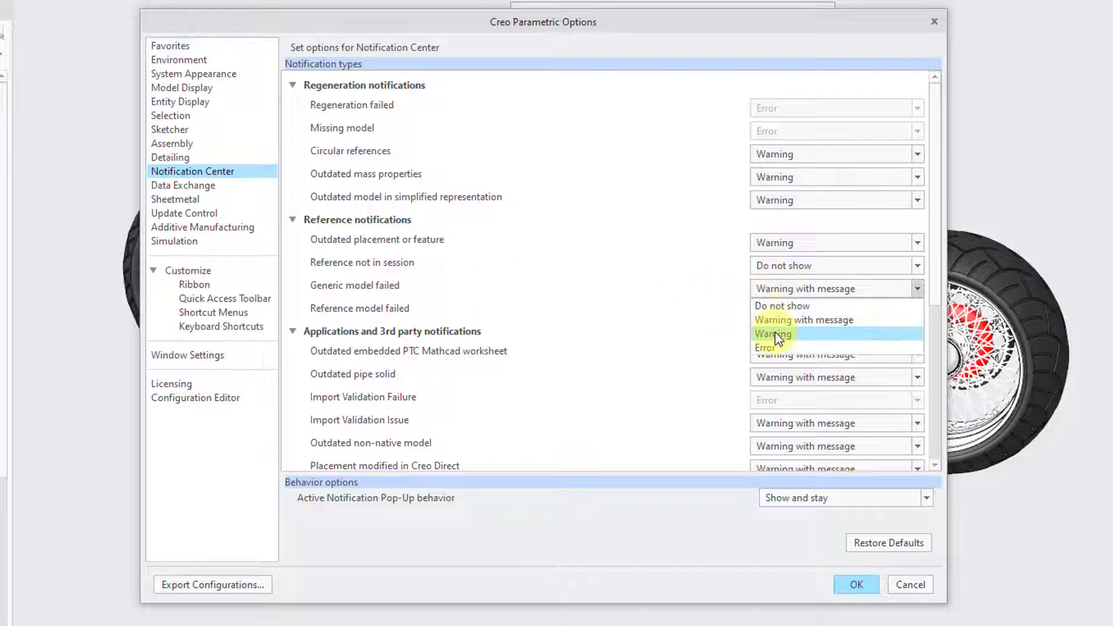
left_click(774, 330)
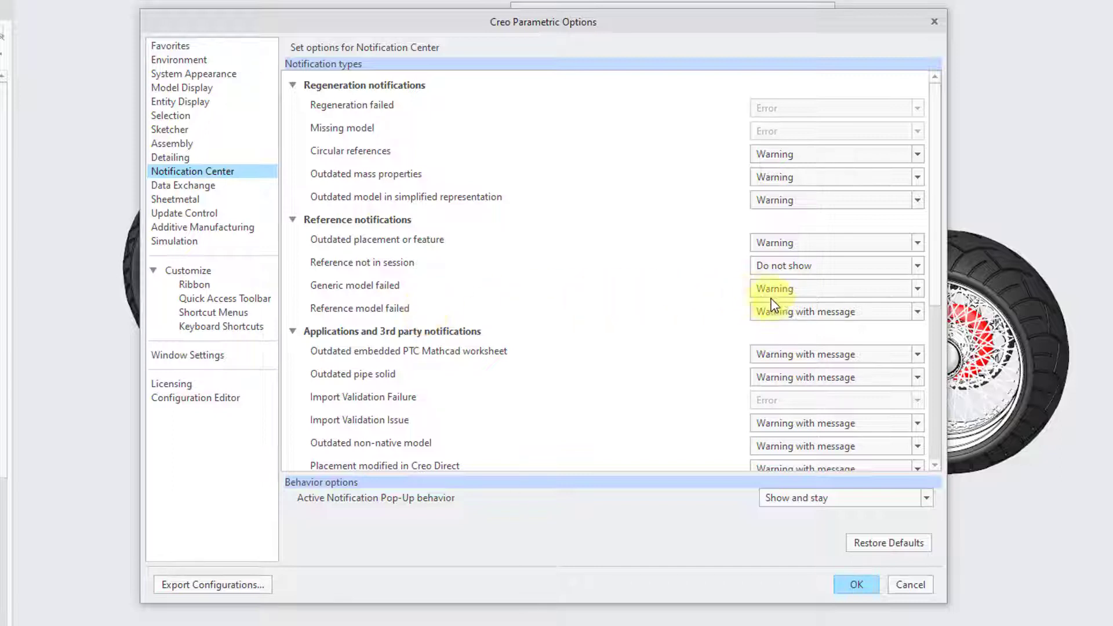
left_click(777, 311)
left_click(771, 356)
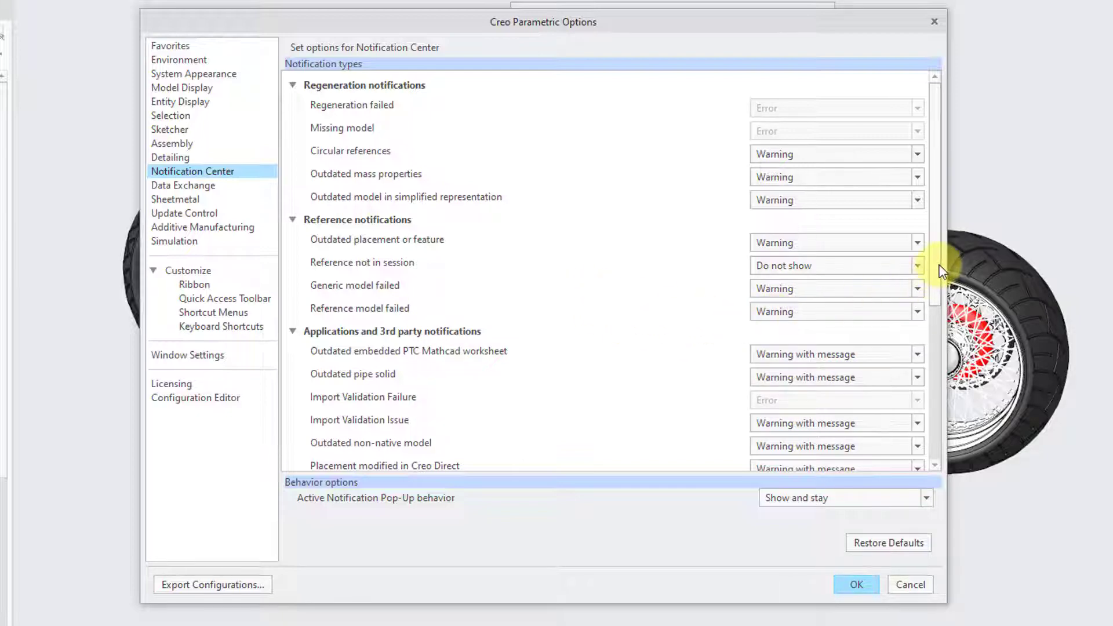
Set the Outdated embedded PTC Mathcad worksheet notification to Warning under the applications and 3rd party notifications.
scroll(930, 278, "down", 5)
scroll(931, 348, "down", 3)
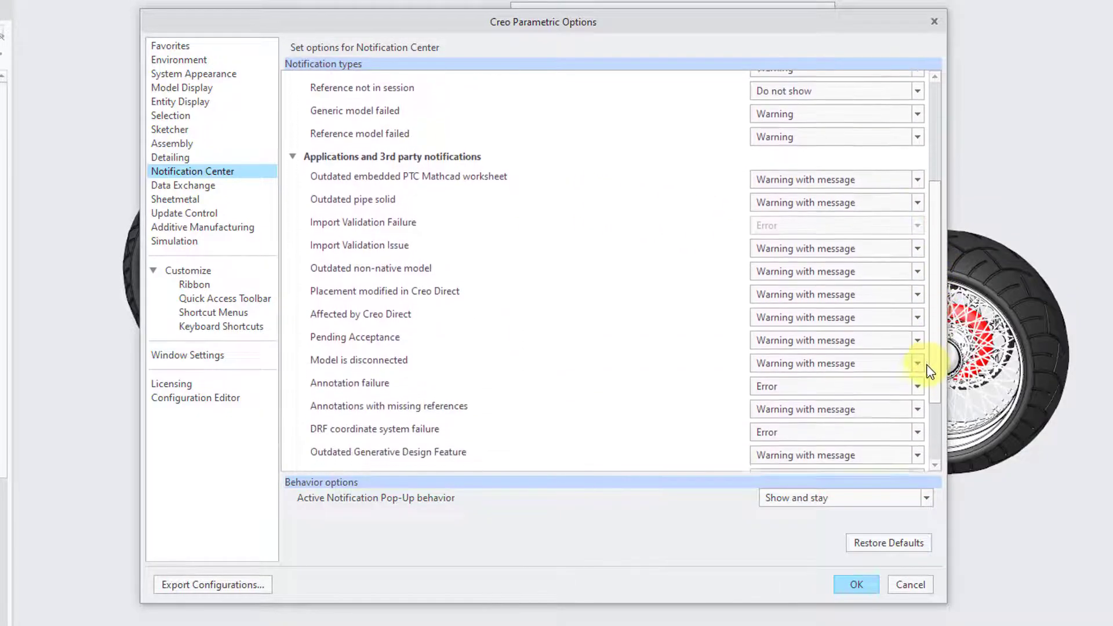
scroll(922, 394, "down", 1)
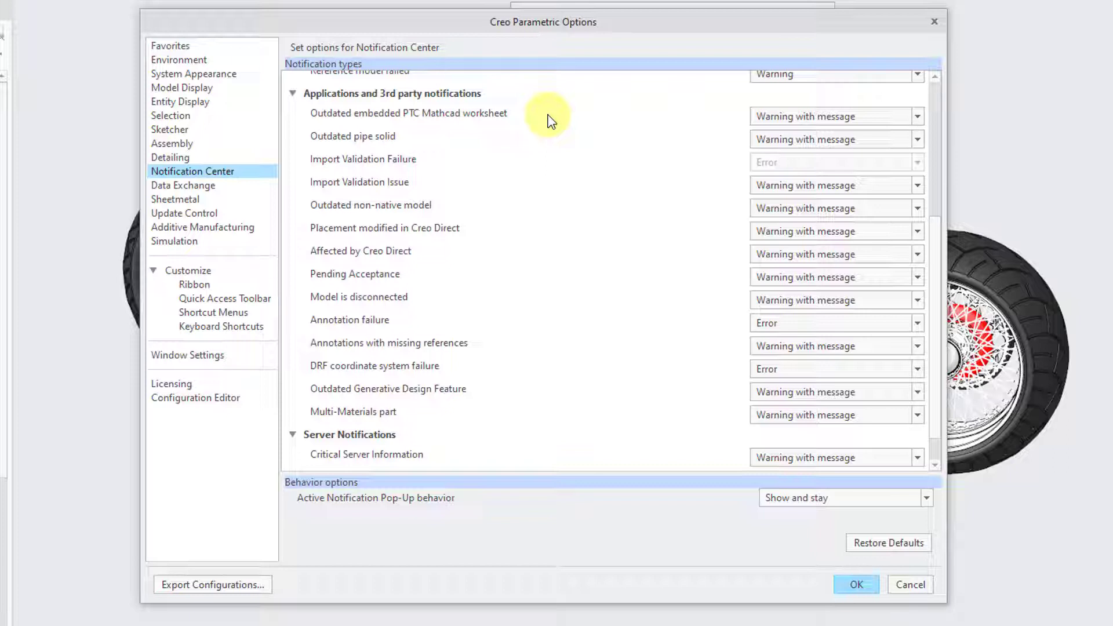
left_click(791, 116)
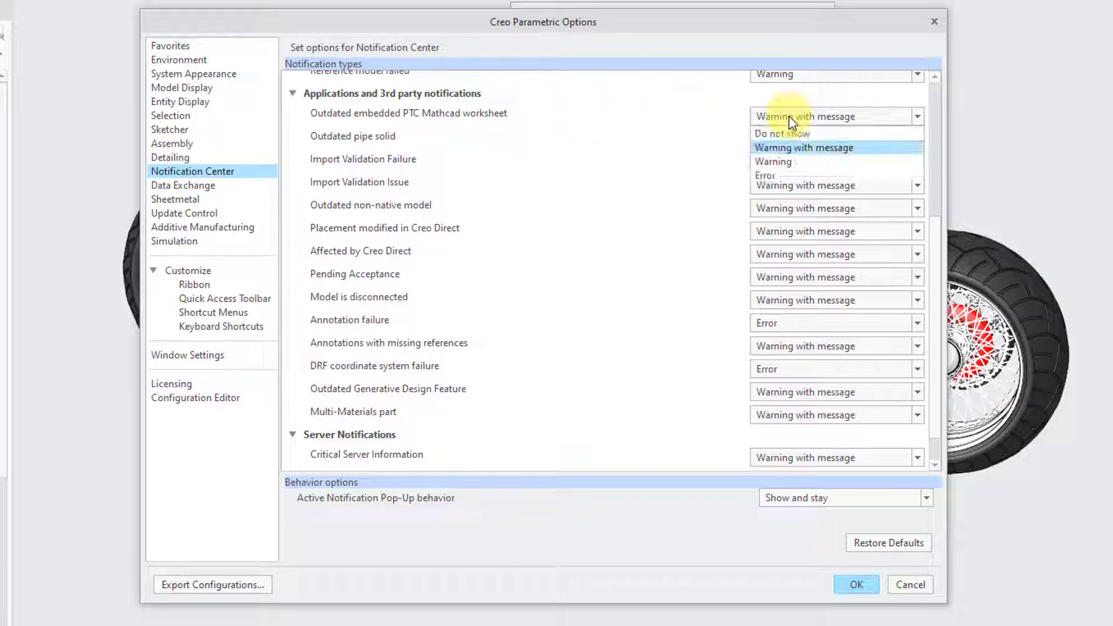
left_click(789, 162)
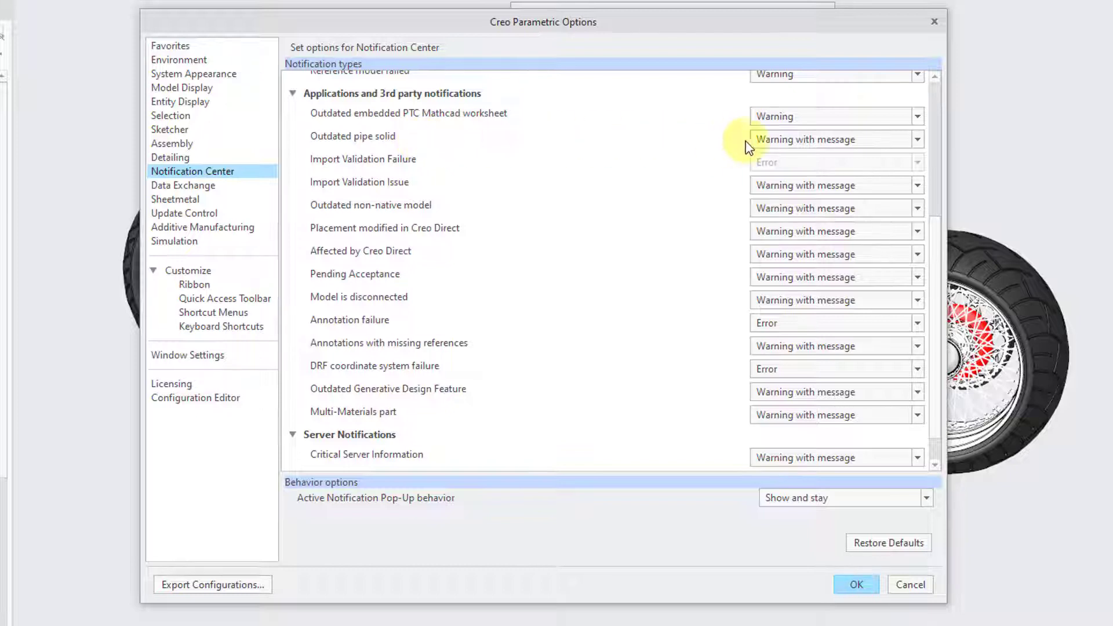
Switch the Outdated pipe solid notification to Warning and back to Warning with message.
left_click(774, 140)
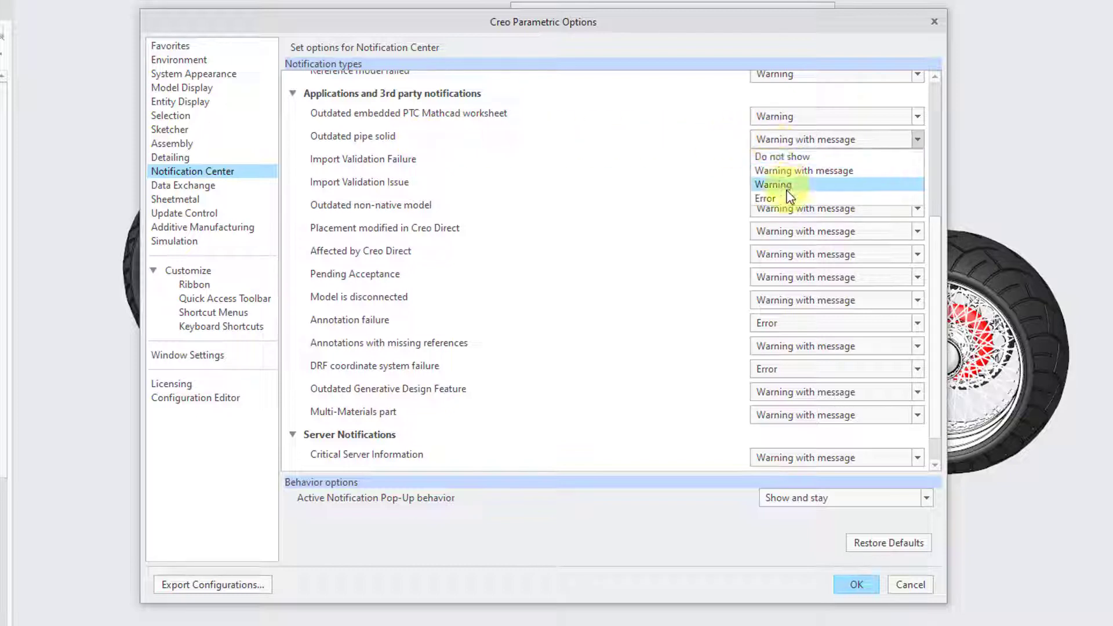
left_click(780, 186)
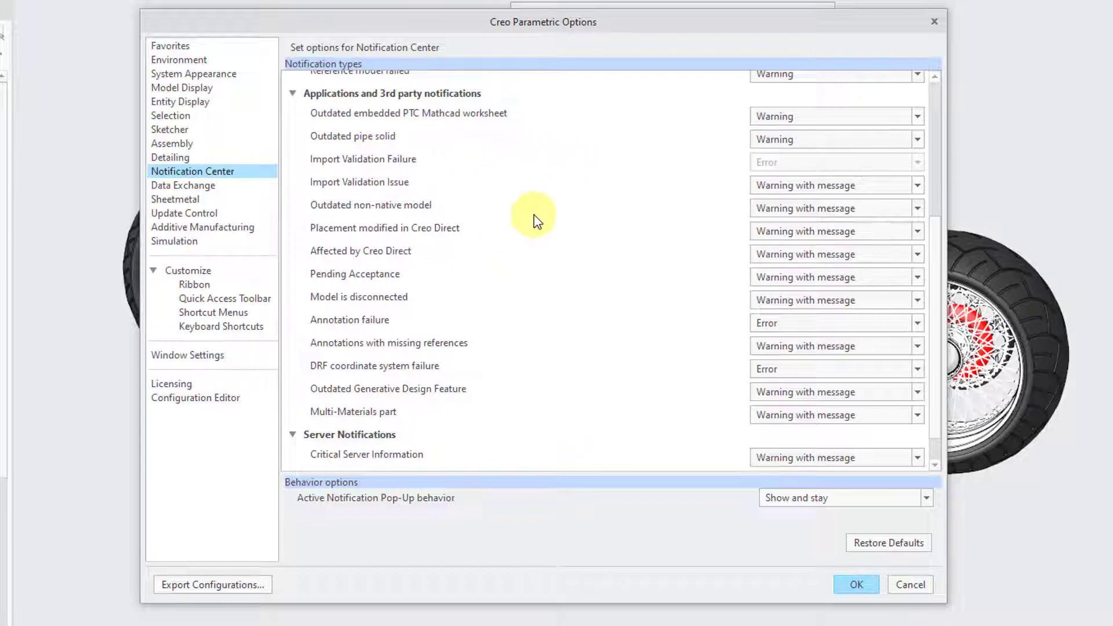
left_click(763, 138)
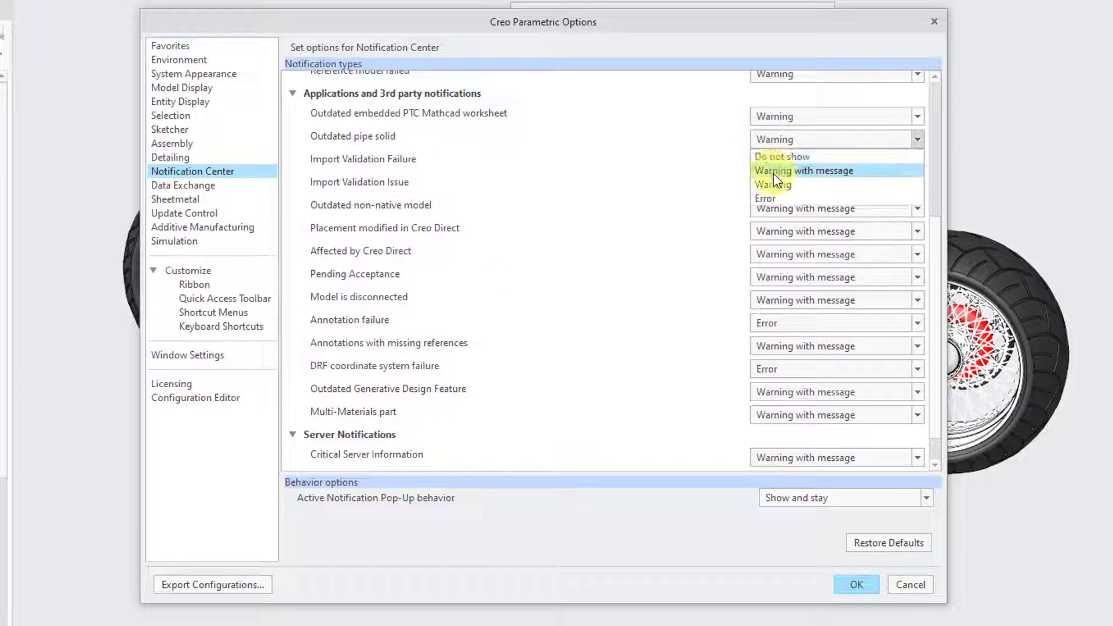
left_click(780, 169)
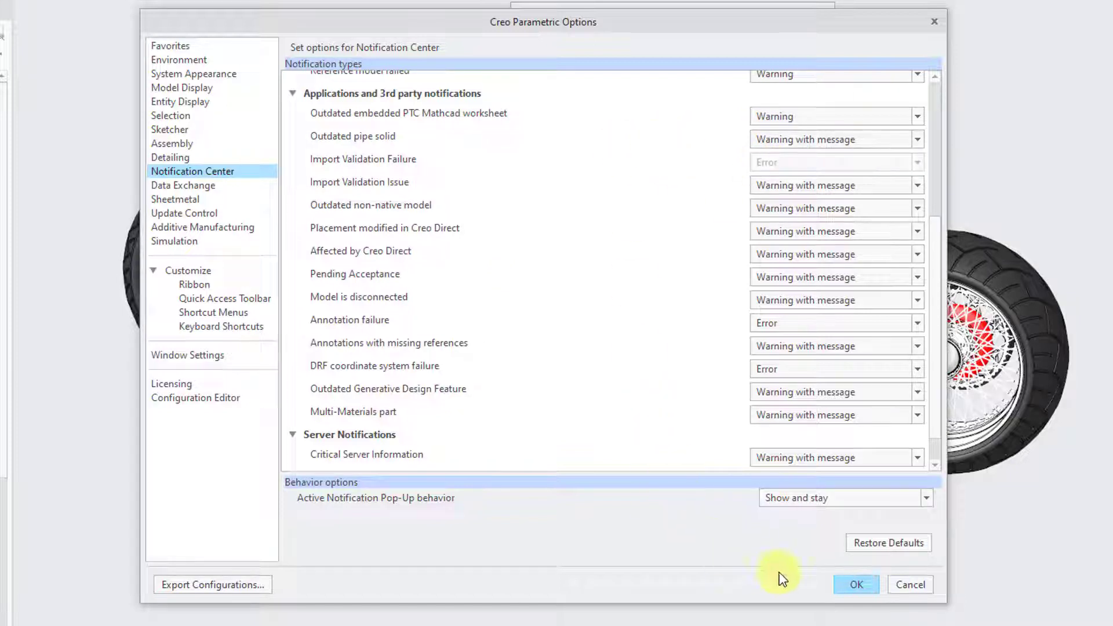
Apply the notification settings to the current session without saving a configuration file, and dismiss the notifications pop-up.
left_click(858, 587)
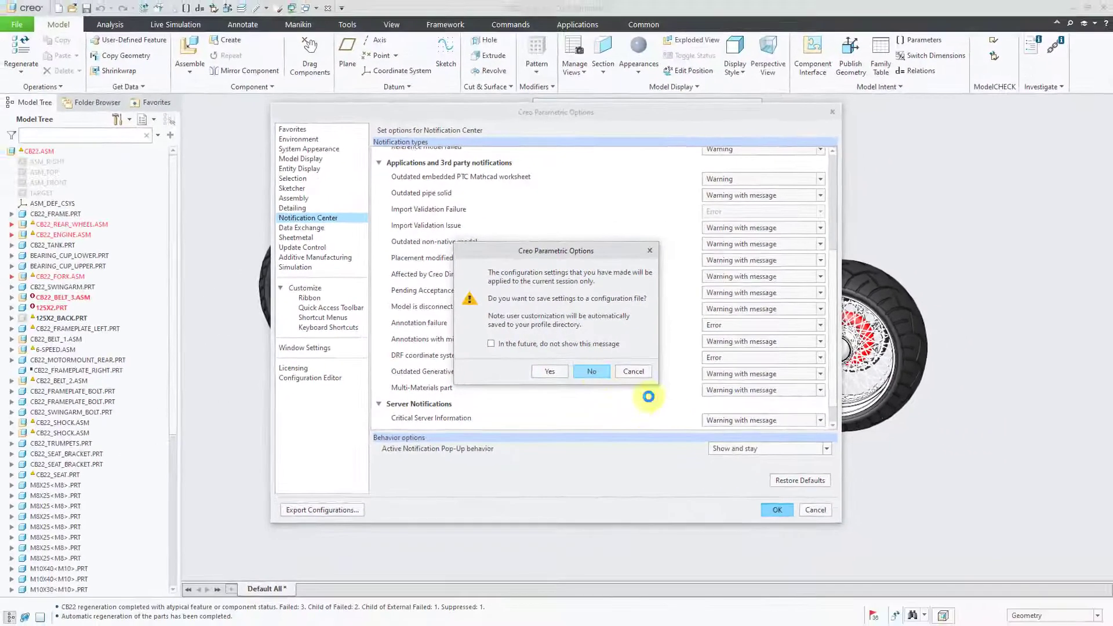
left_click(606, 388)
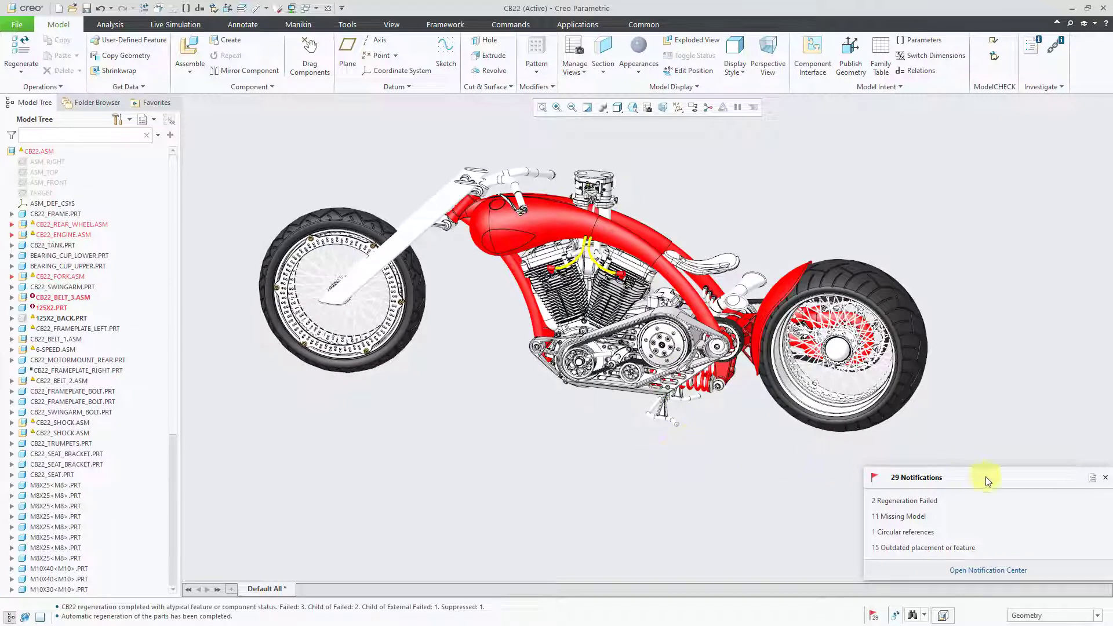
left_click(1105, 477)
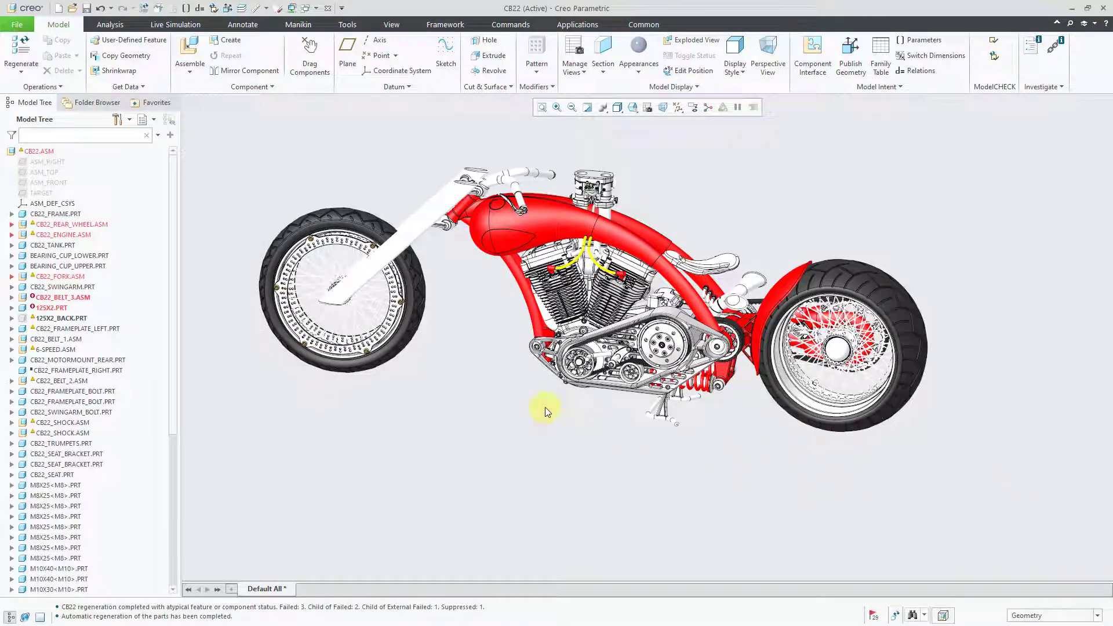
Switch to the open MASCHINEN.ASM assembly window.
left_click(316, 8)
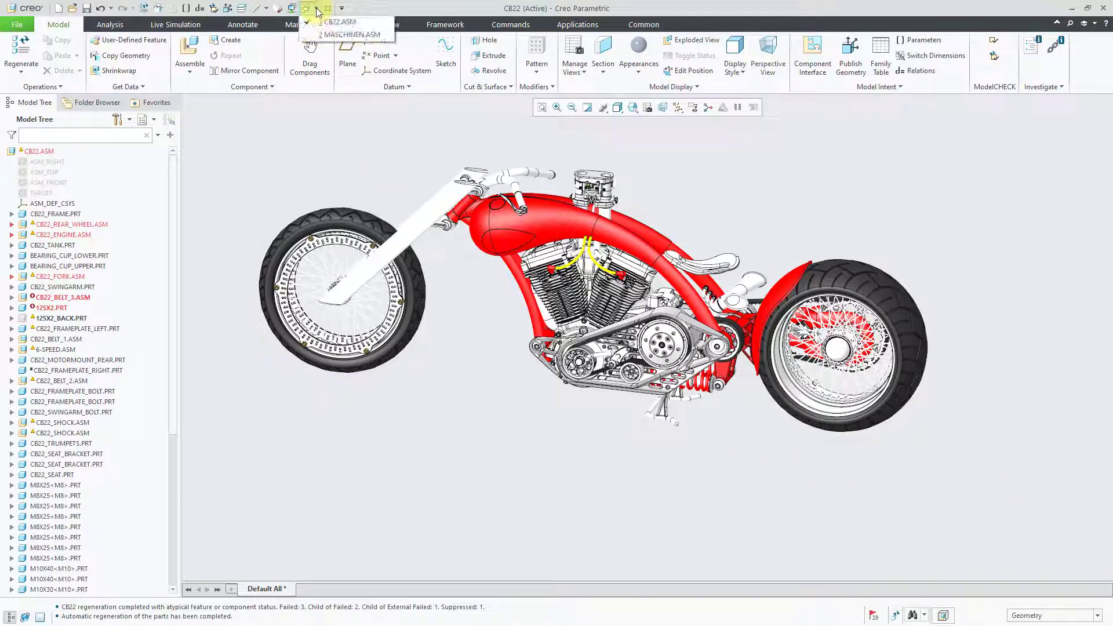
left_click(325, 33)
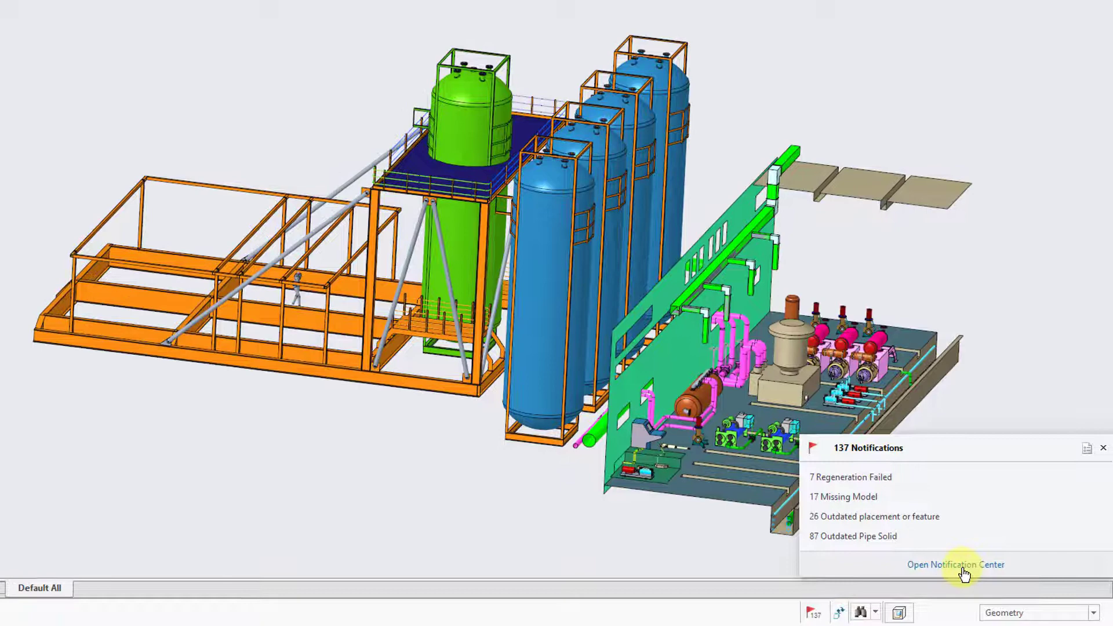
From the Notification Center, update the outdated pipe solid of component id 209 (A6365.PRT) in RAILS.ASM.
left_click(962, 569)
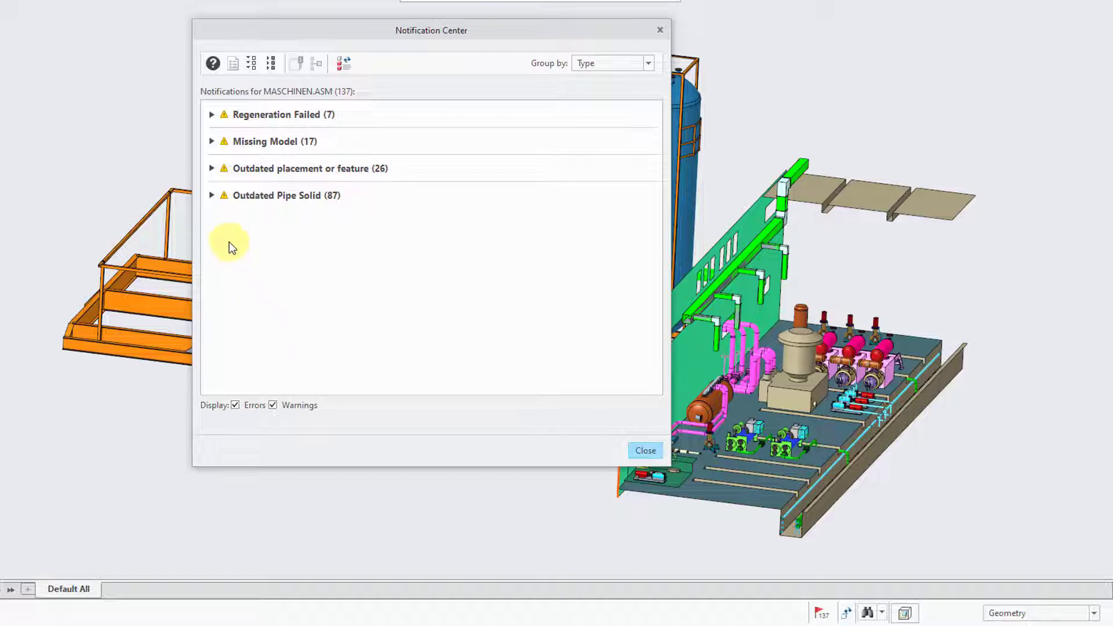
left_click(212, 196)
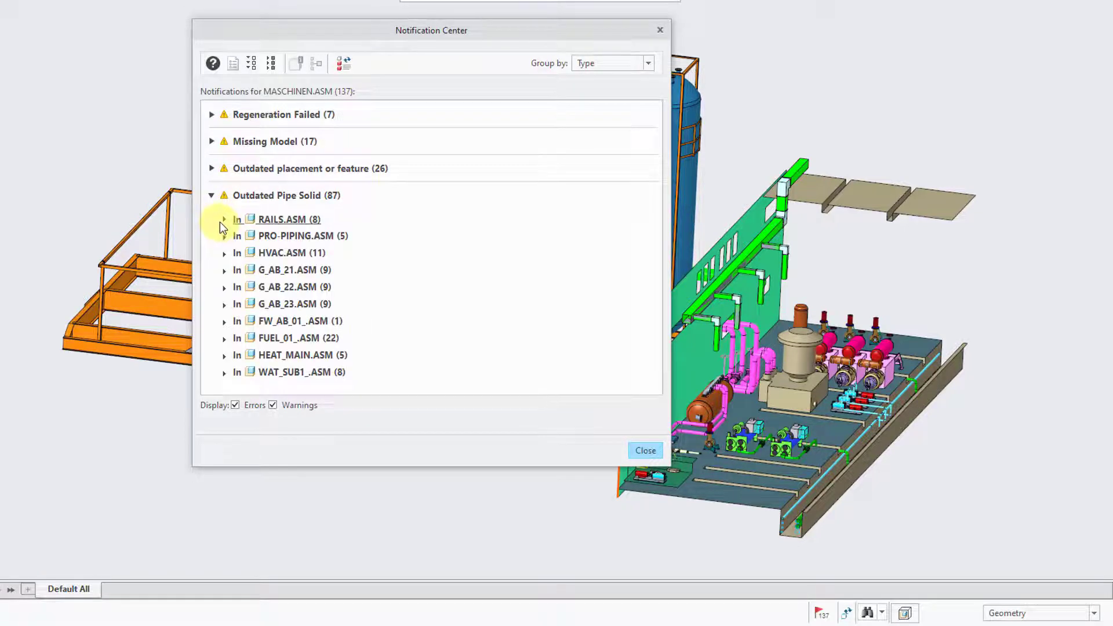
left_click(224, 220)
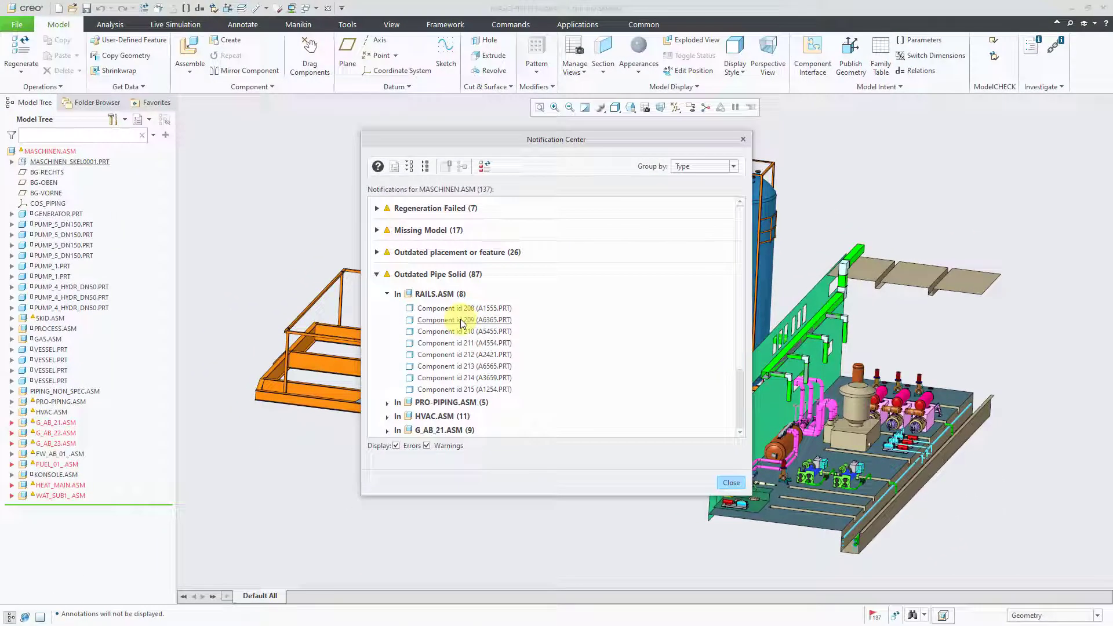
left_click(317, 253)
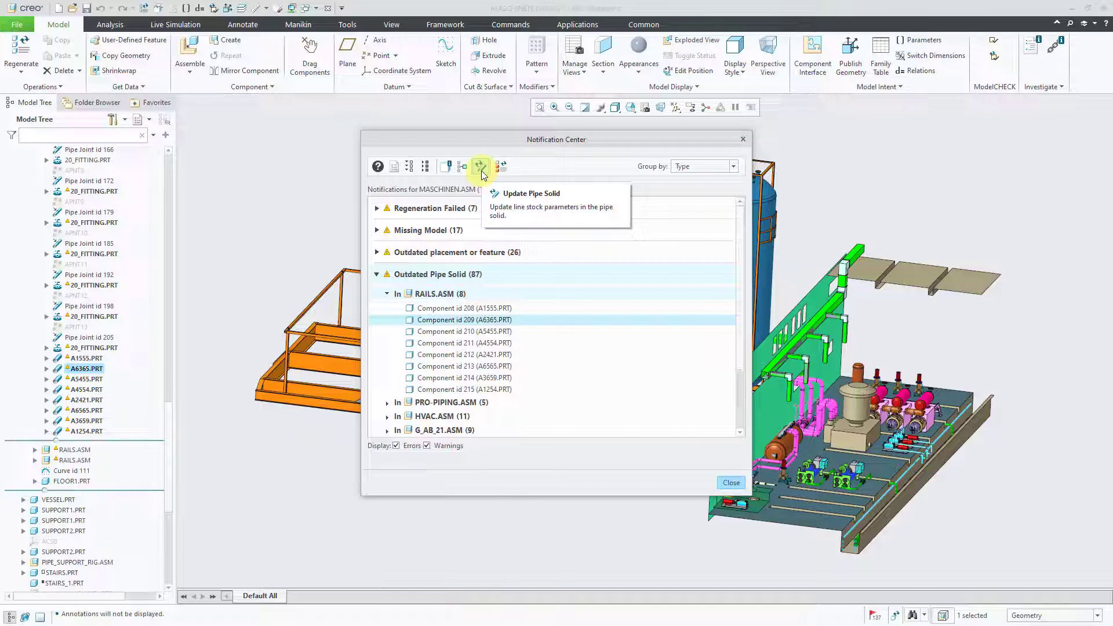
right_click(492, 325)
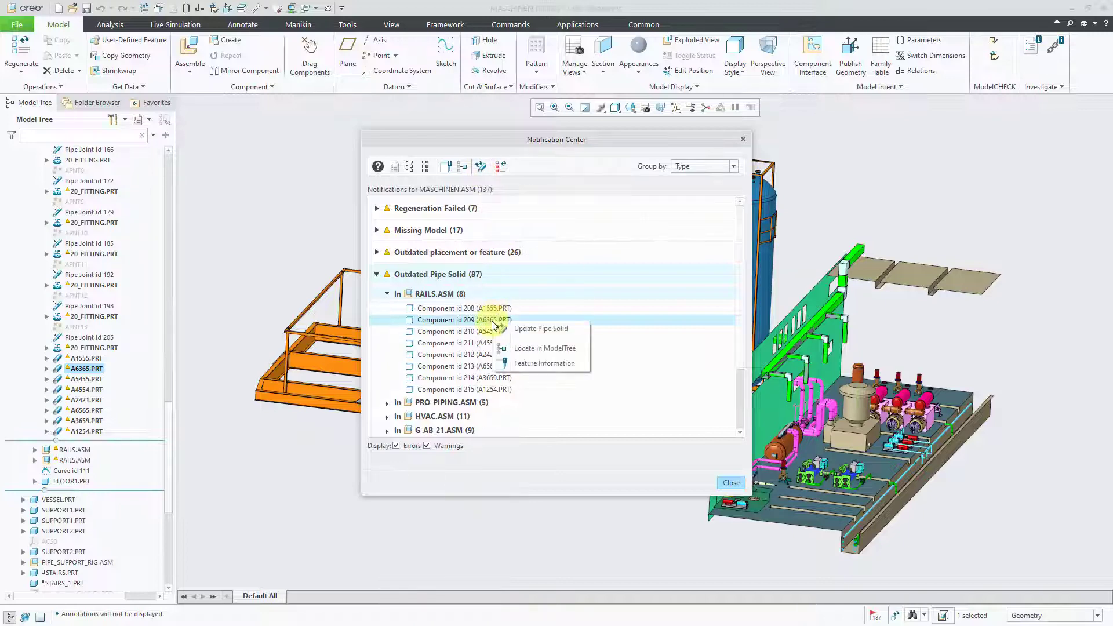
left_click(540, 329)
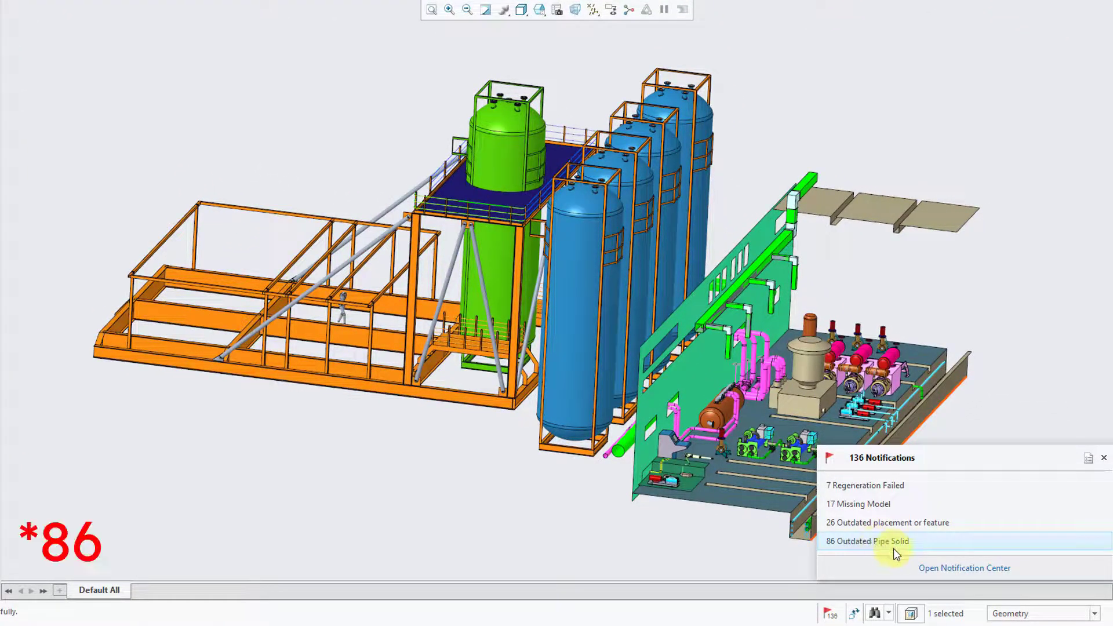
Reopen the Notification Center and examine the actions available for missing component id 114 in G_AB_21.ASM.
left_click(943, 569)
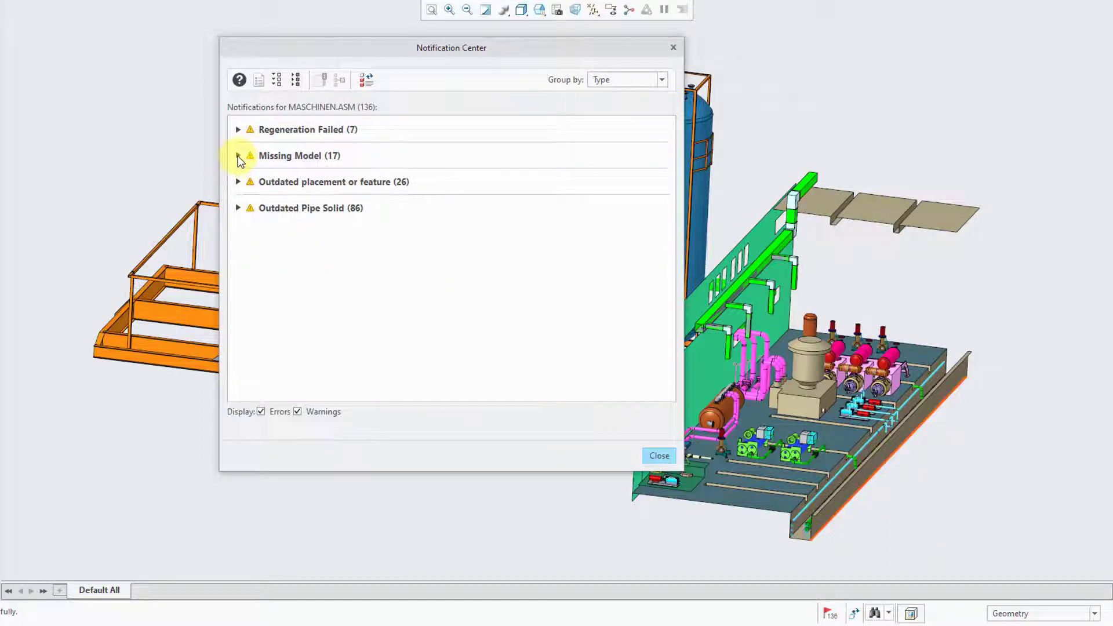
left_click(237, 156)
left_click(250, 179)
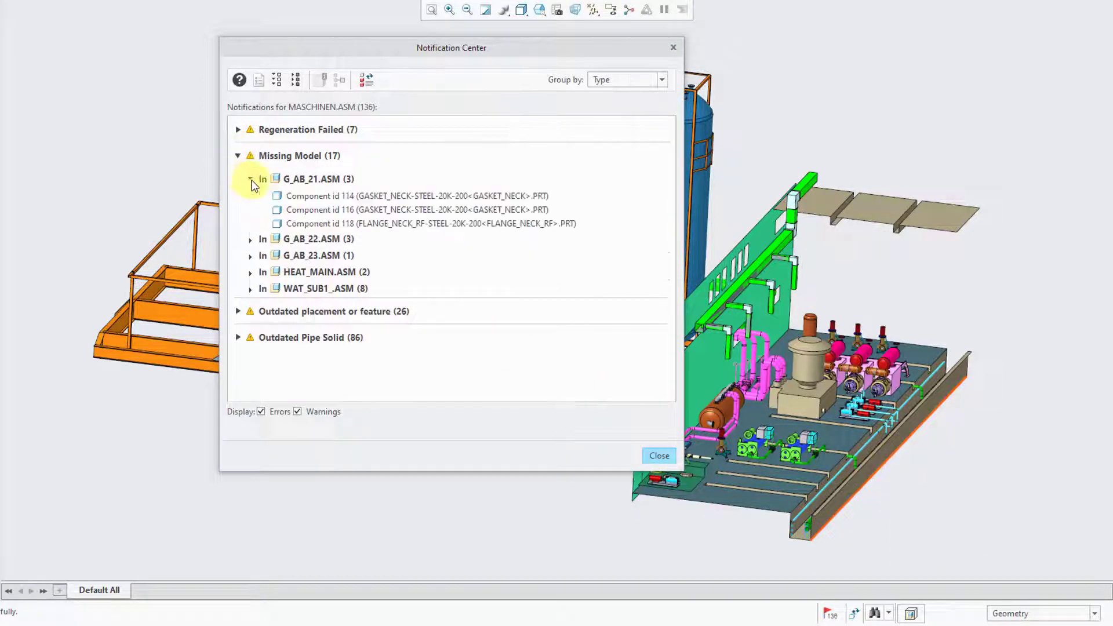
left_click(344, 196)
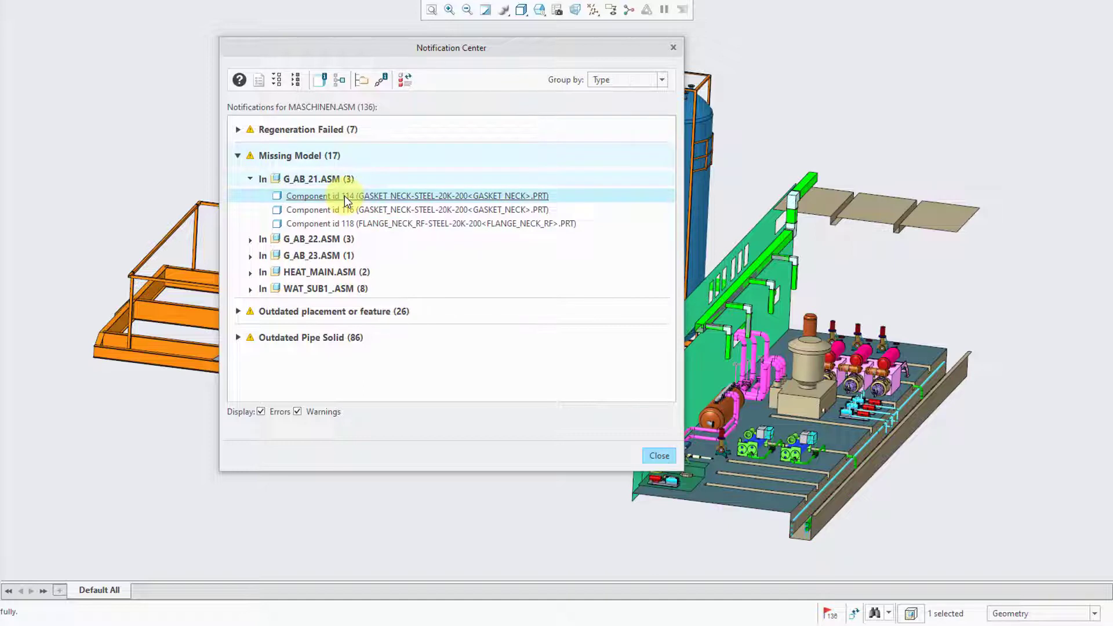
right_click(344, 196)
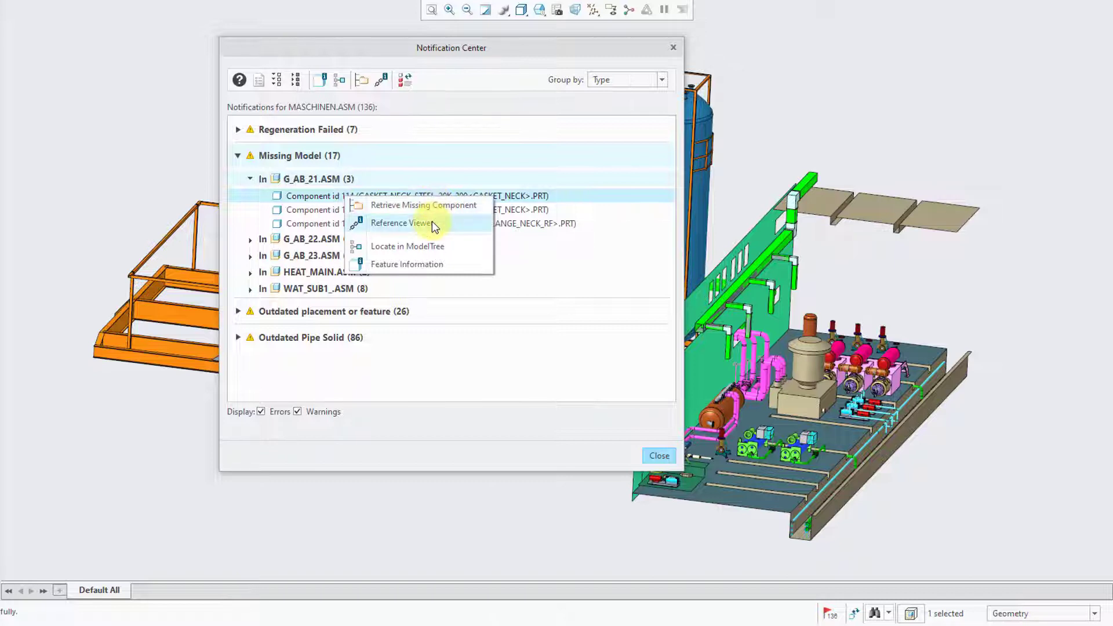
left_click(436, 136)
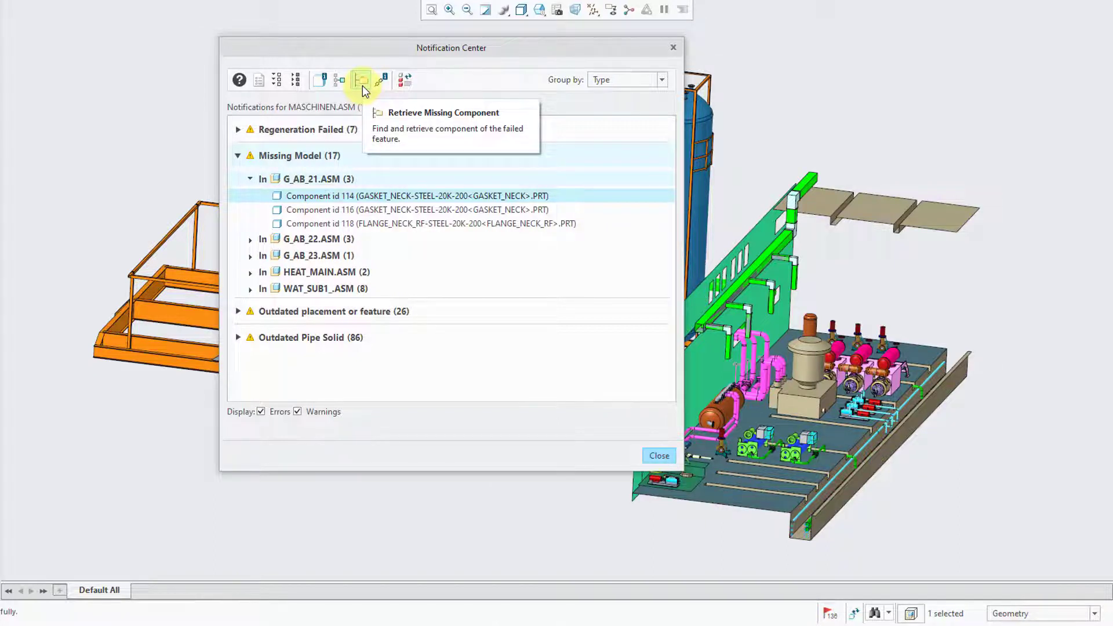
mouse_move(402, 197)
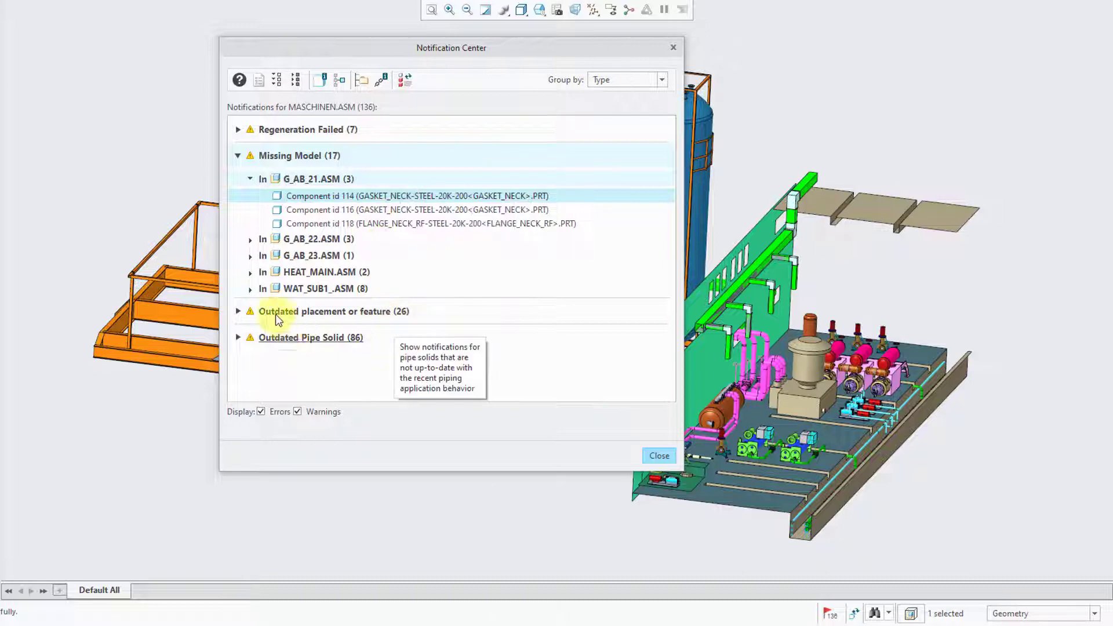
Examine the actions for Pipe Extend id 55 in FUEL_01_.ASM under Outdated placement or feature, and close the Notification Center.
left_click(238, 312)
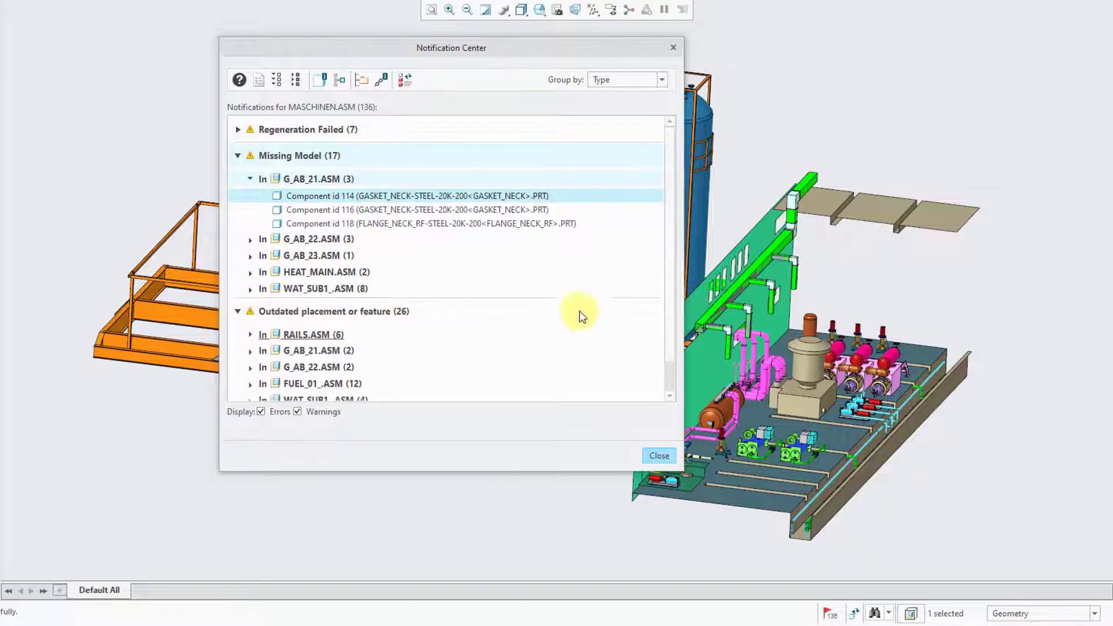
scroll(670, 307, "down", 1)
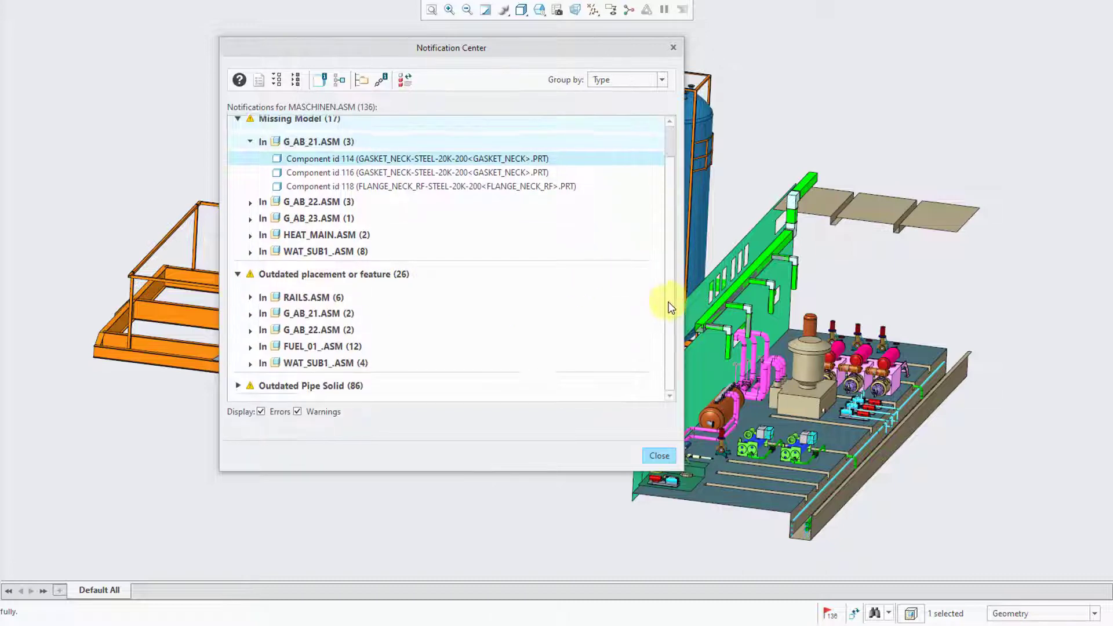
left_click(251, 350)
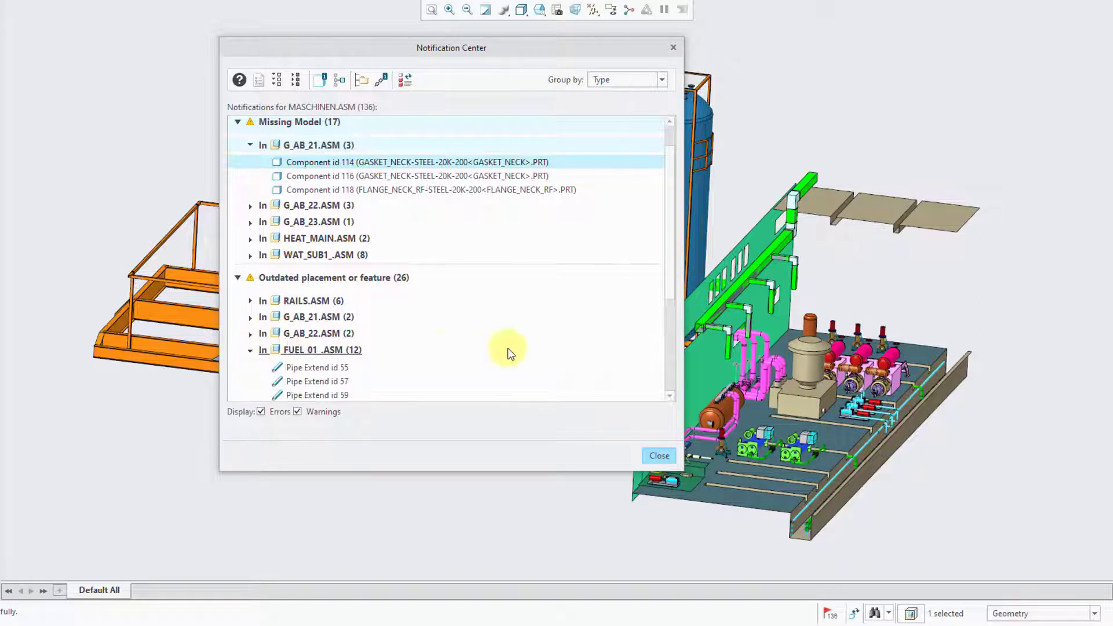
left_click(339, 368)
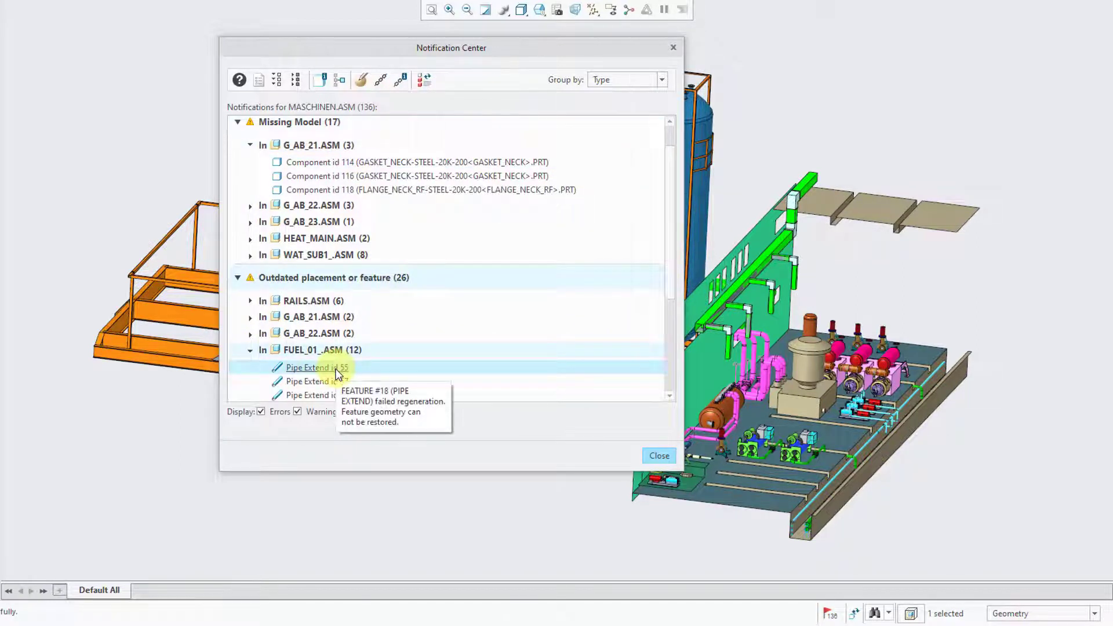
right_click(337, 371)
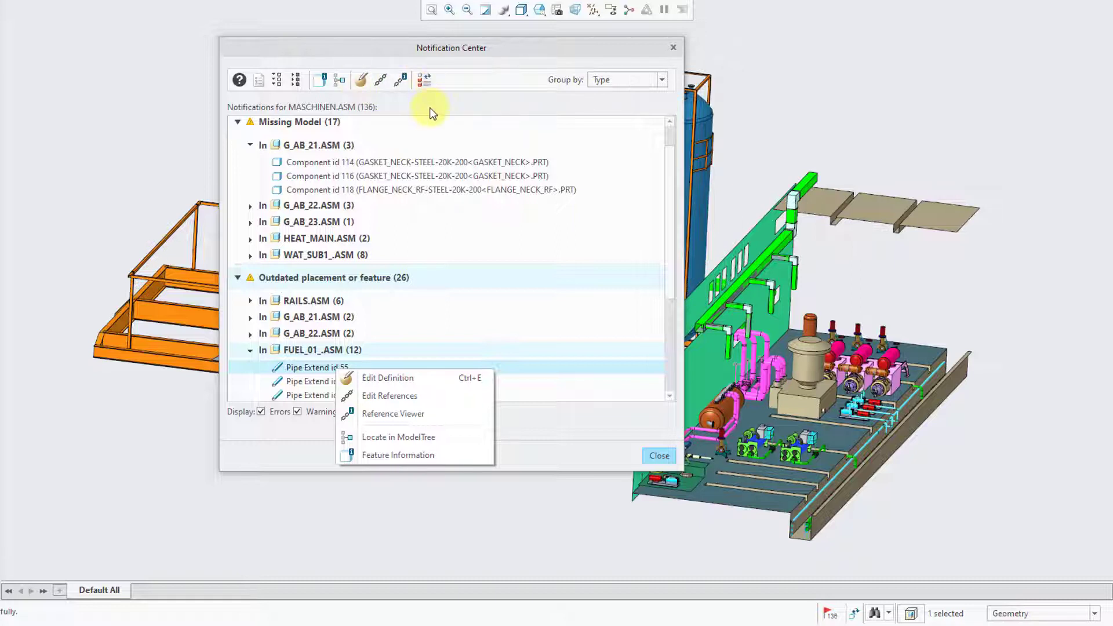
left_click(529, 427)
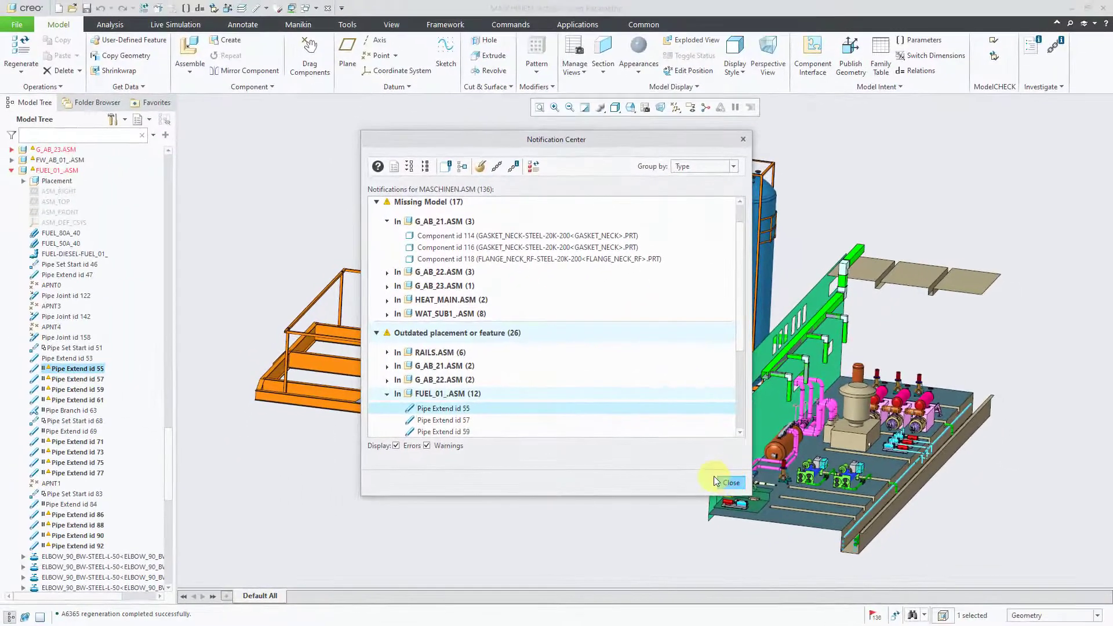
left_click(661, 458)
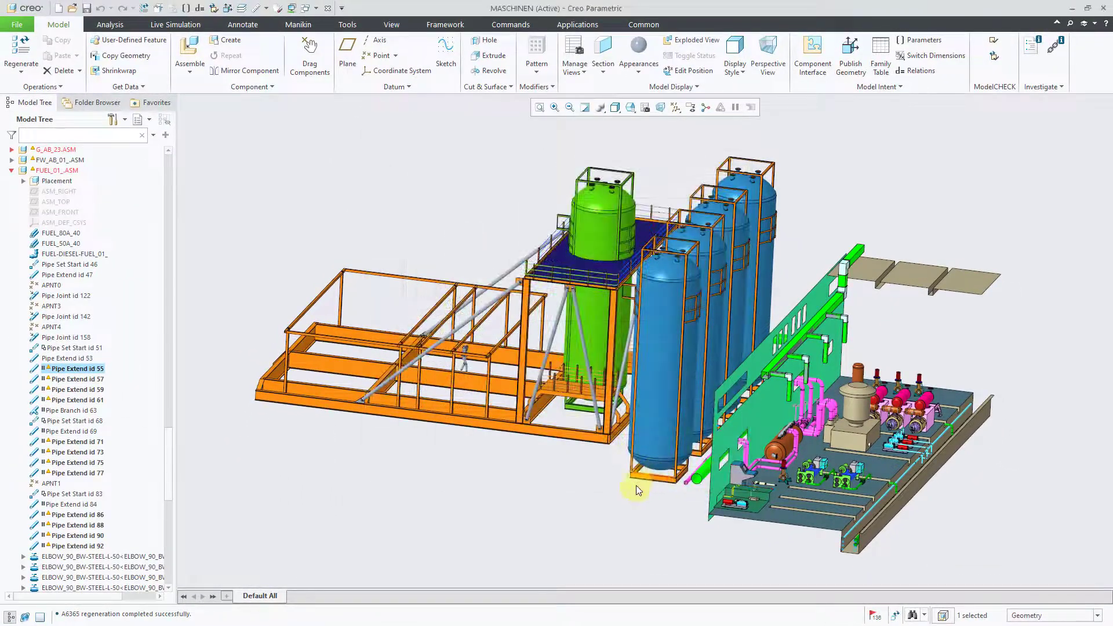
Switch to the open CB22.ASM assembly window and dismiss its notifications pop-up.
left_click(316, 9)
left_click(336, 21)
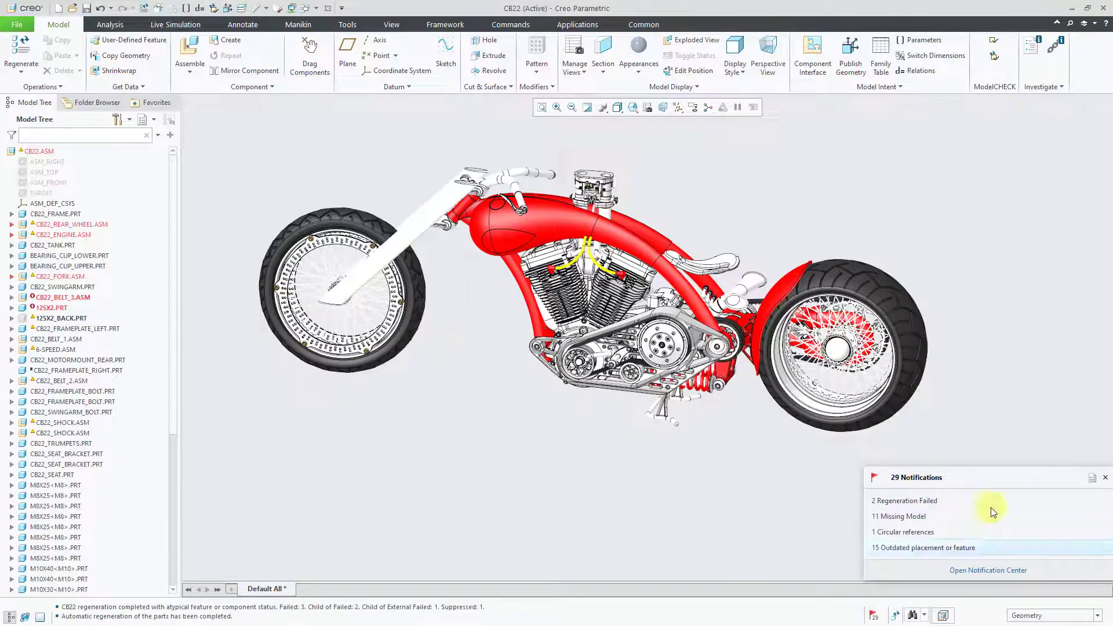
left_click(1105, 479)
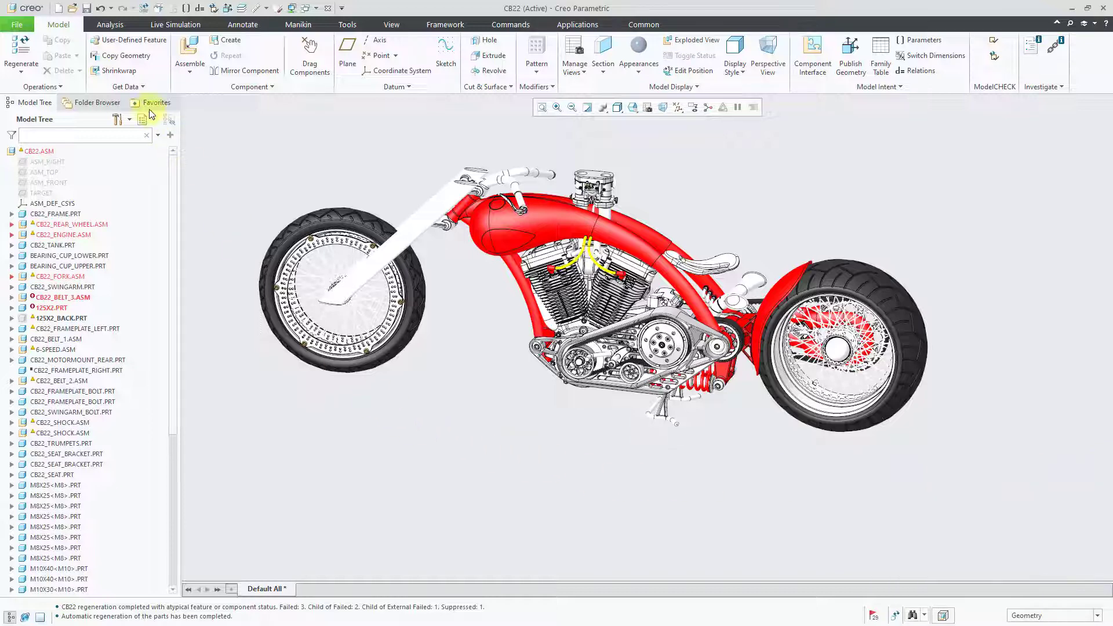
In the Notification Center options, collapse the regeneration and reference groups and set the Outdated pipe solid notification to Warning.
left_click(17, 24)
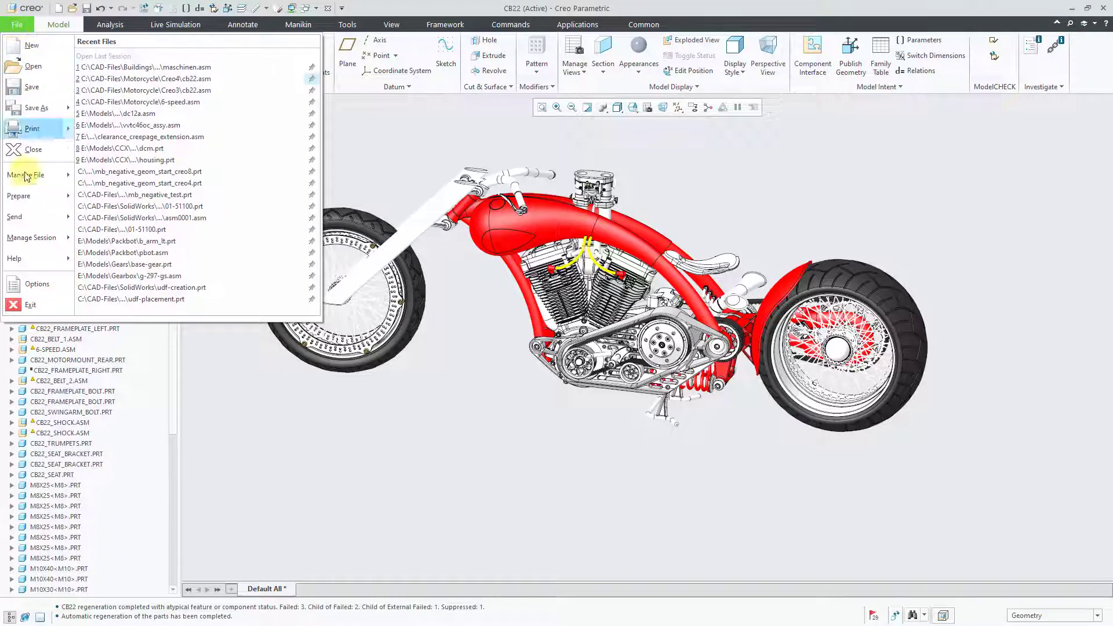
left_click(30, 283)
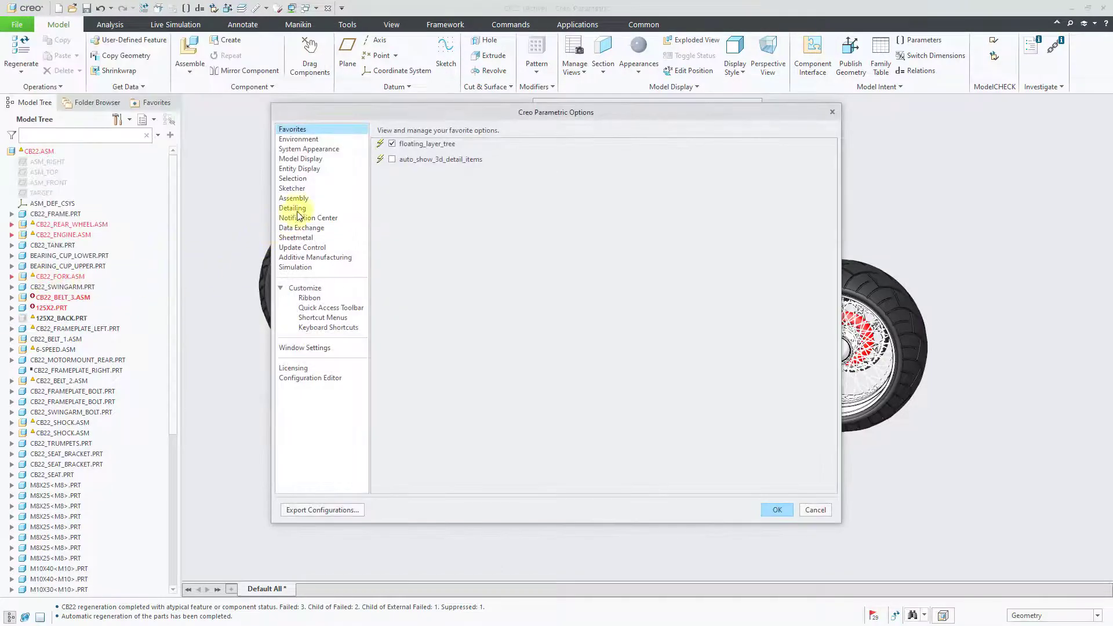
left_click(305, 218)
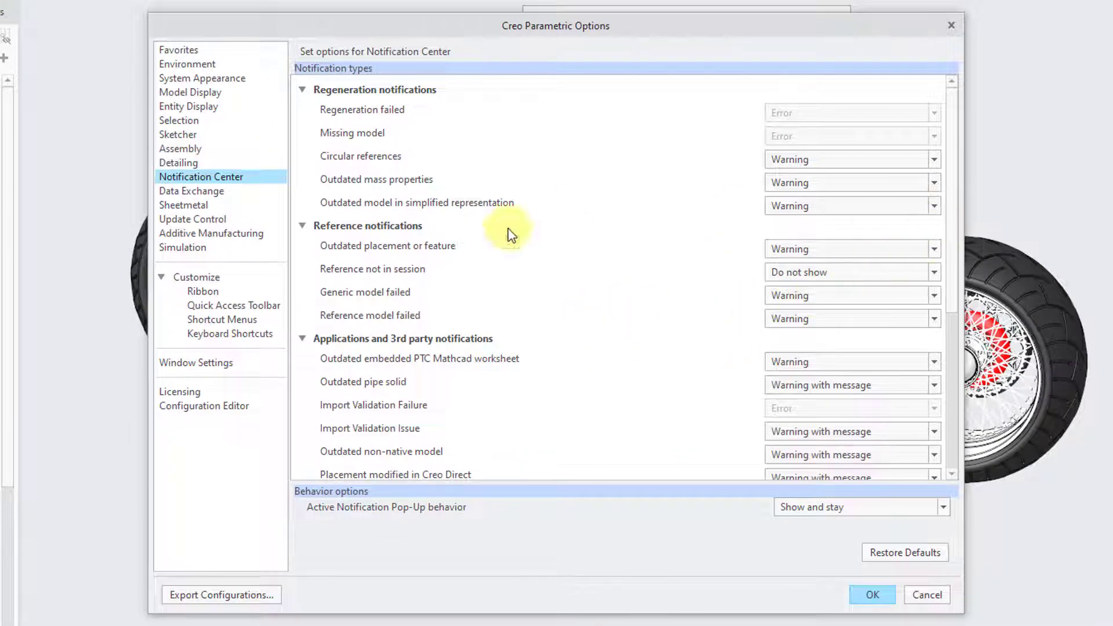
left_click(302, 225)
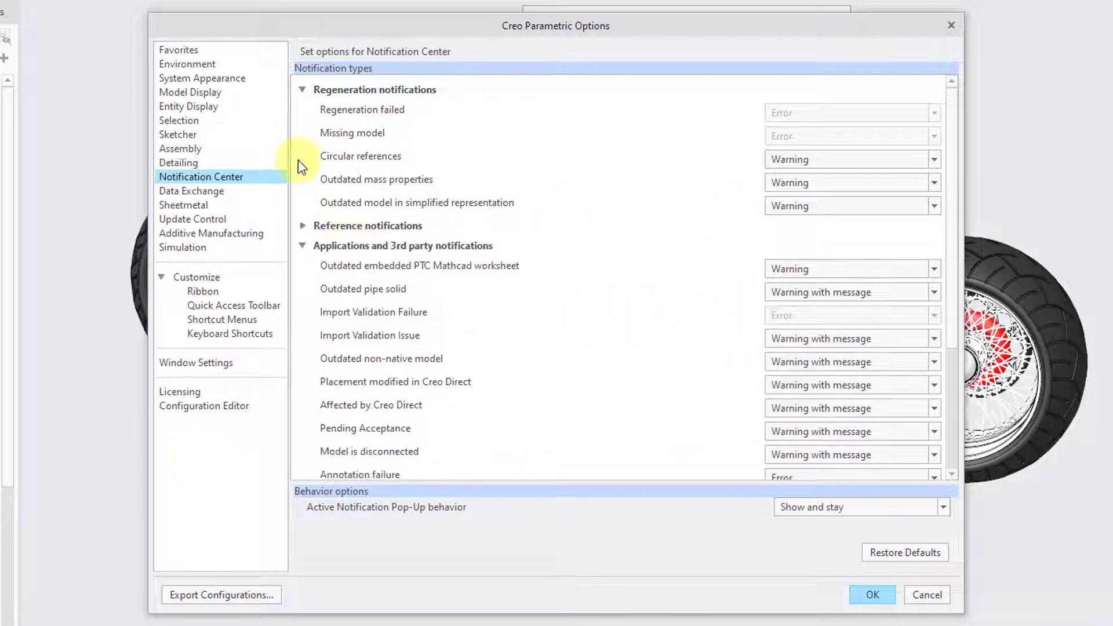
left_click(302, 90)
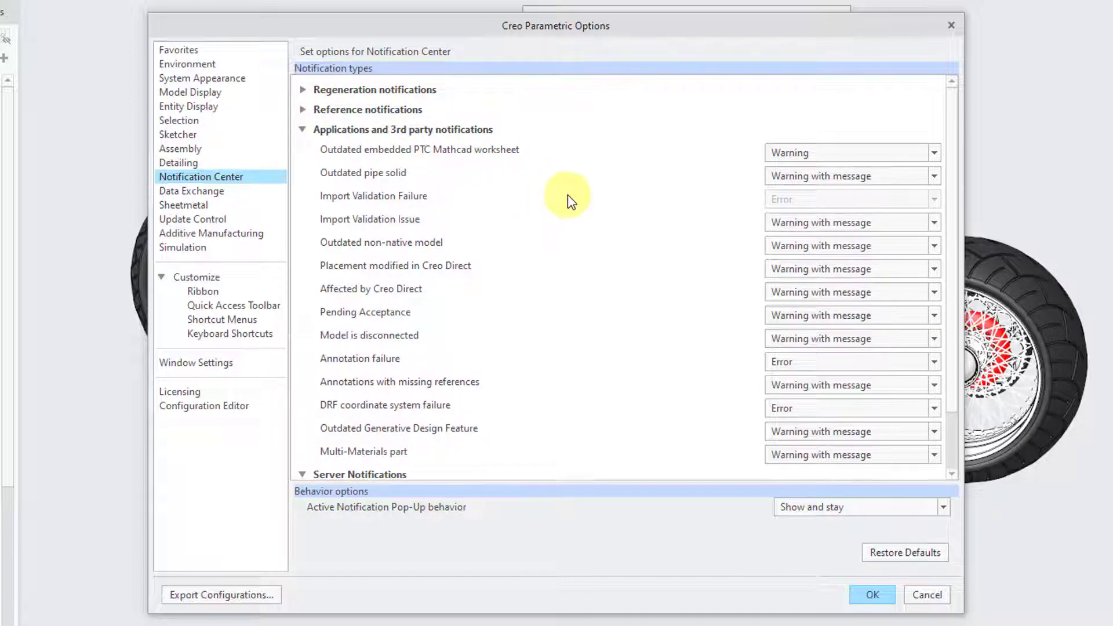
left_click(785, 178)
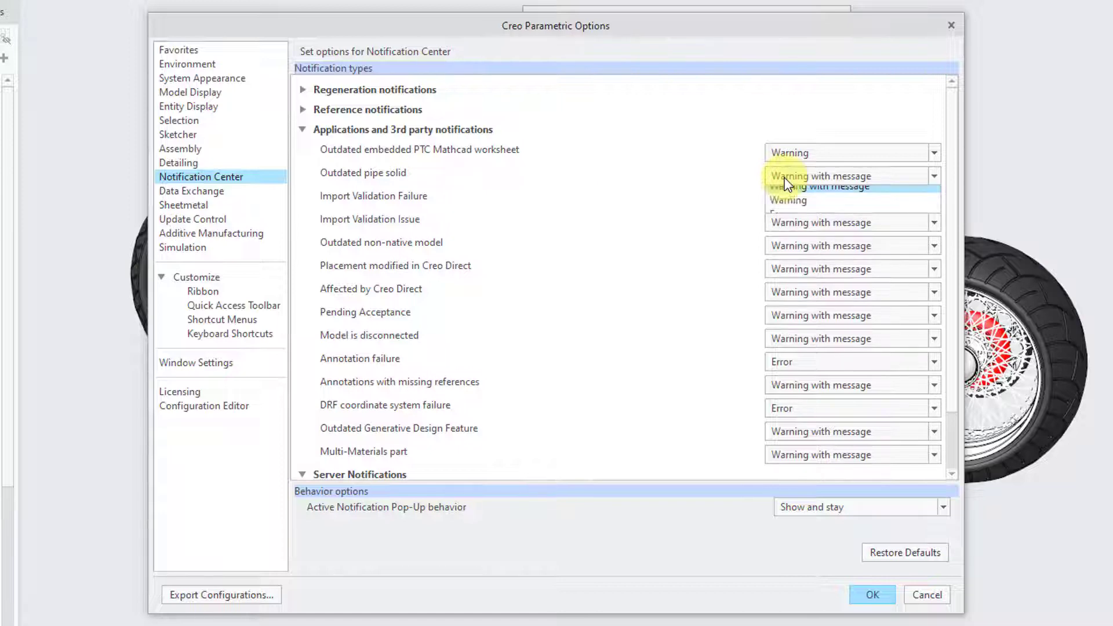
left_click(788, 221)
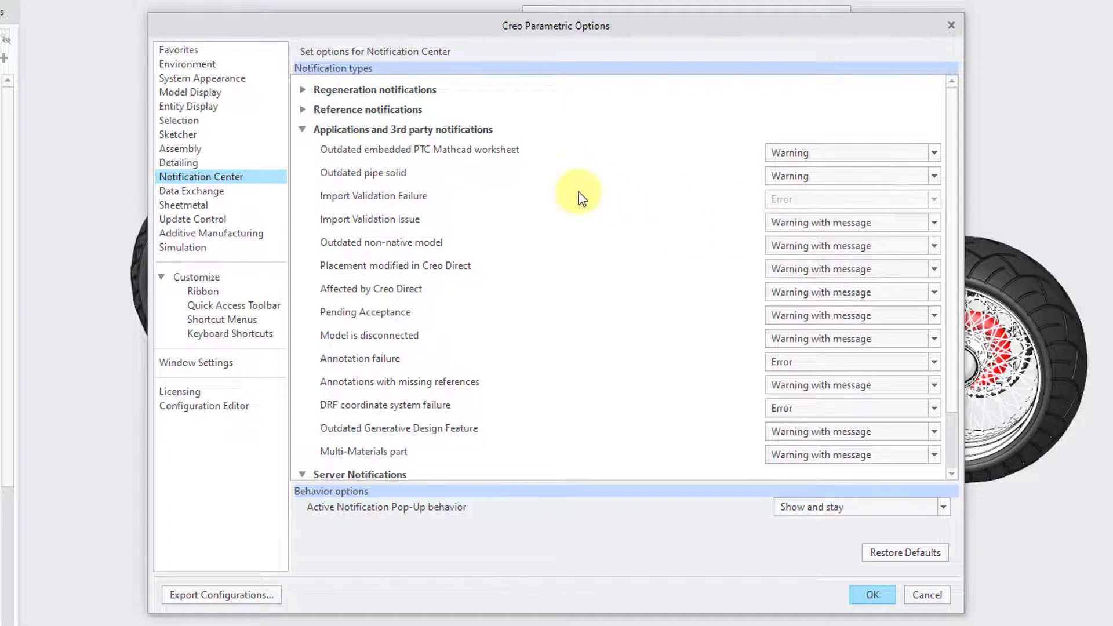
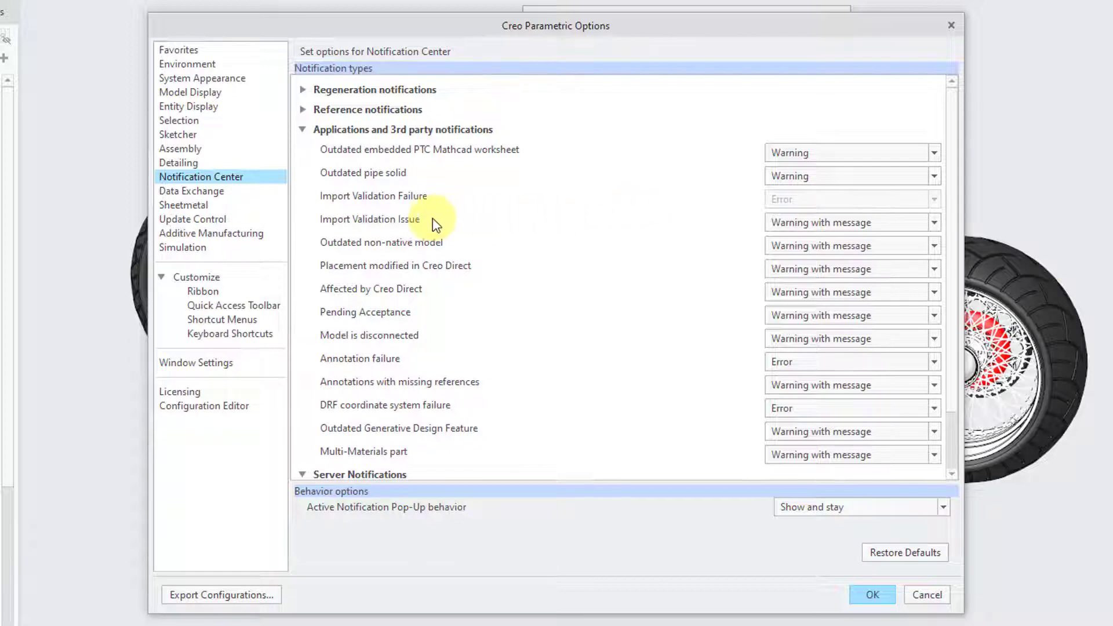
Set the Import Validation Issue notification to Do not show.
mouse_move(405, 222)
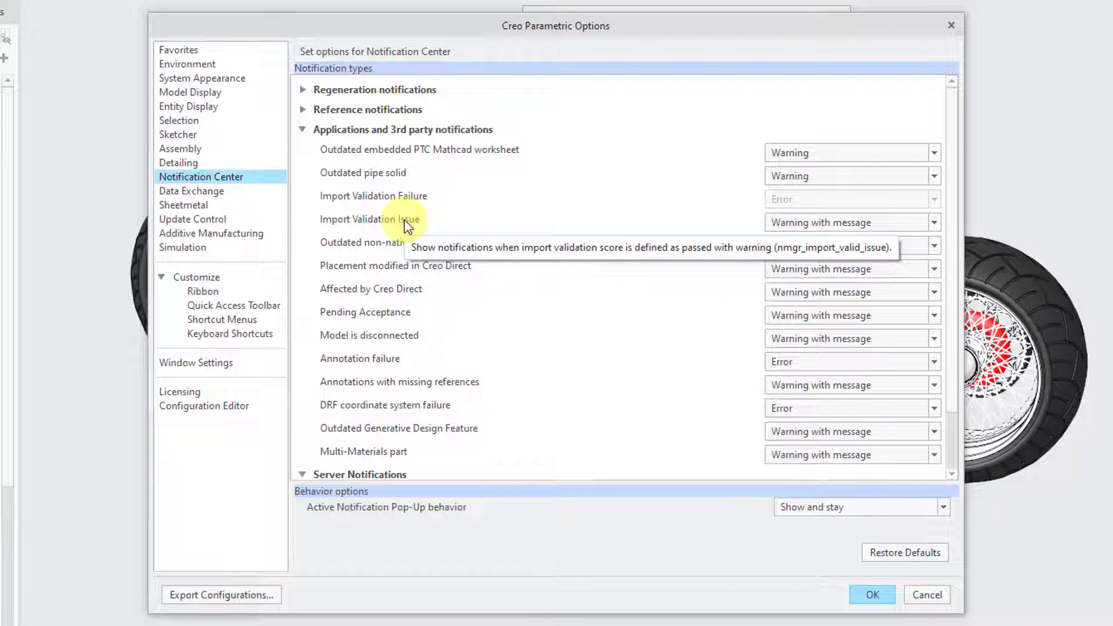
left_click(839, 222)
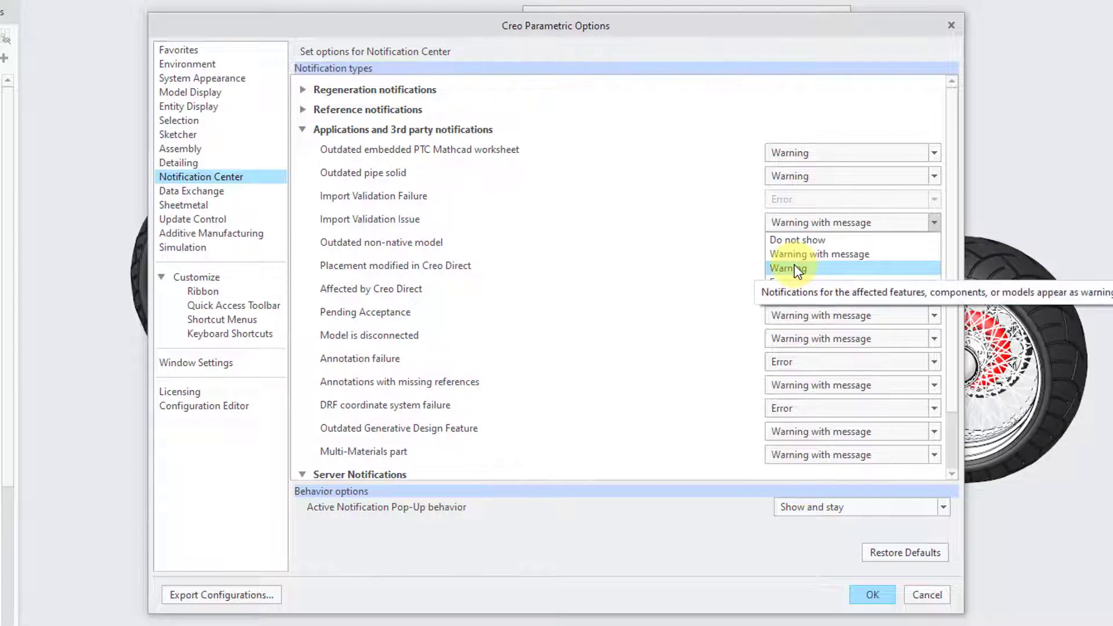
left_click(803, 240)
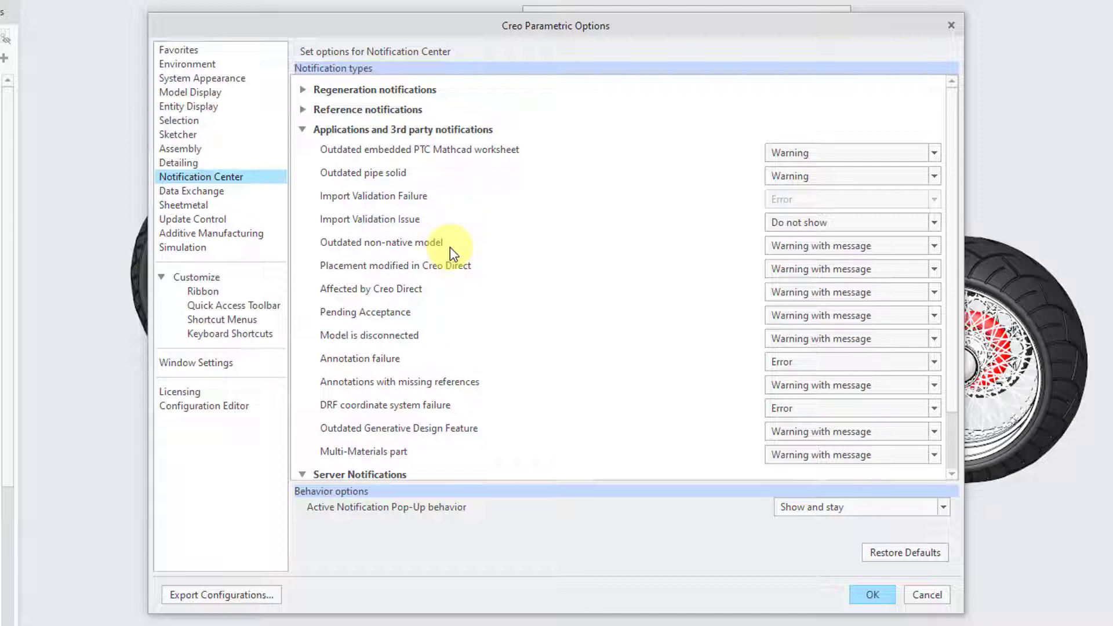
Set both the Outdated non-native model and Placement modified in Creo Direct notifications to Warning.
left_click(845, 246)
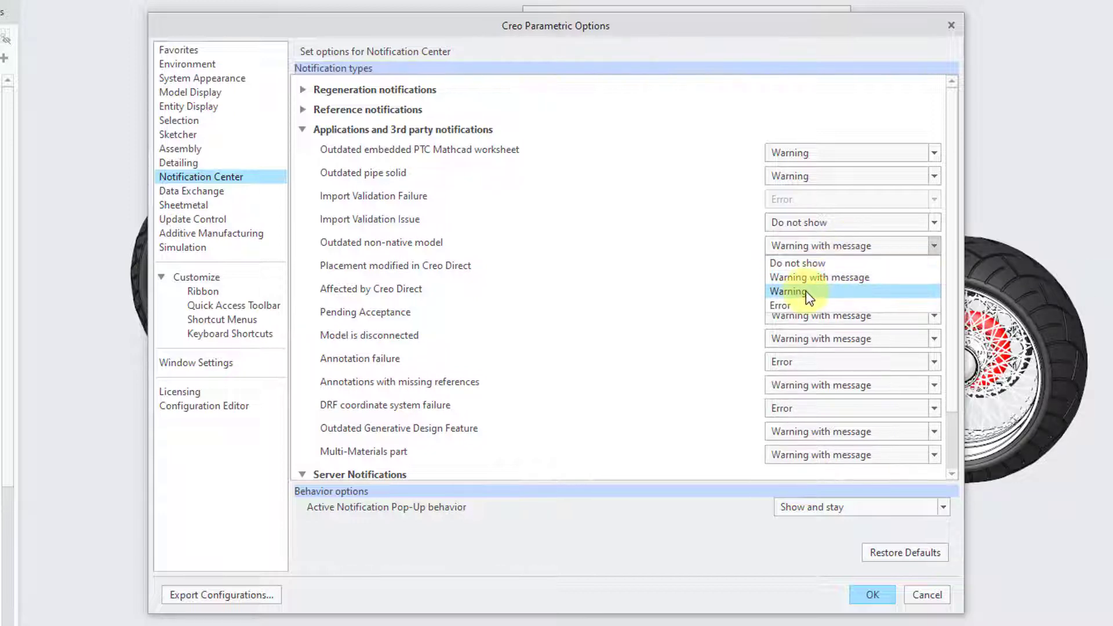
left_click(780, 291)
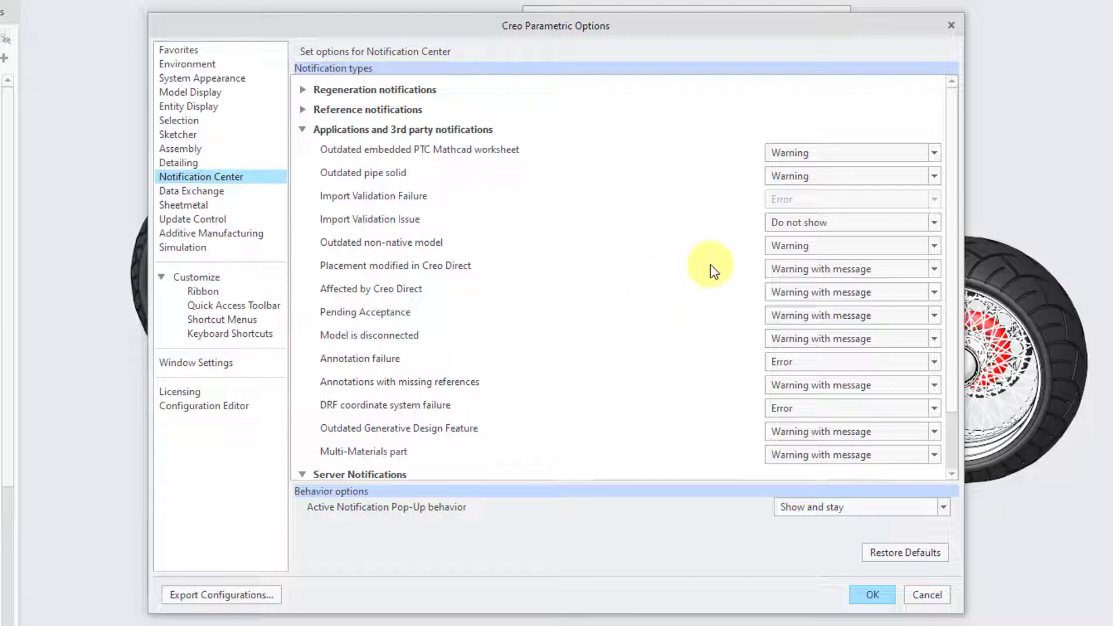
left_click(792, 270)
left_click(807, 316)
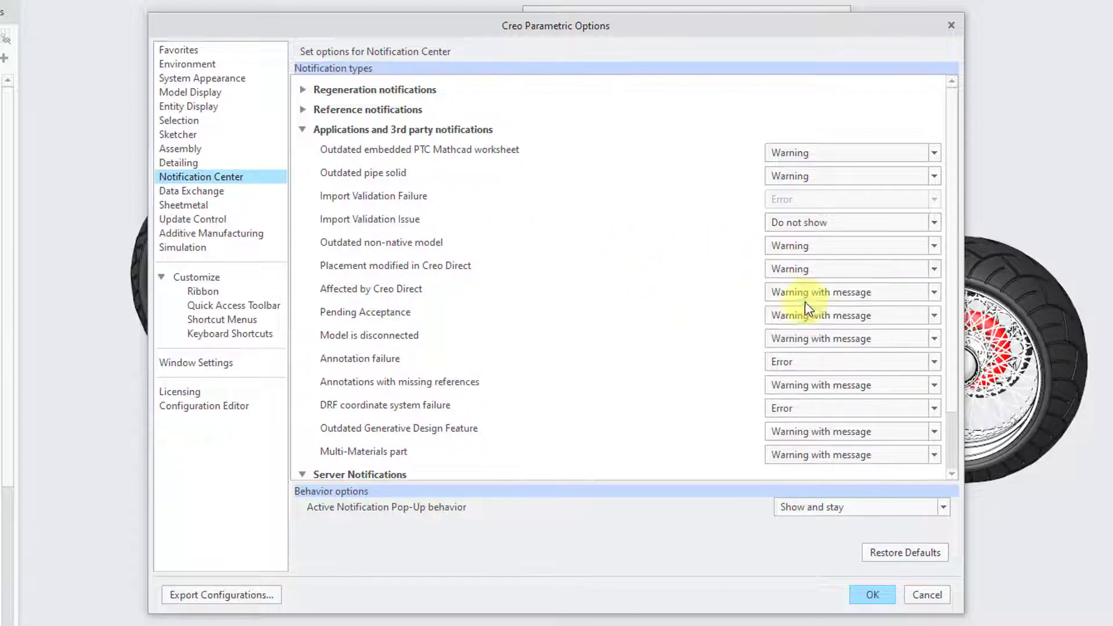
Set both the Affected by Creo Direct and Pending Acceptance notifications to Warning.
left_click(803, 292)
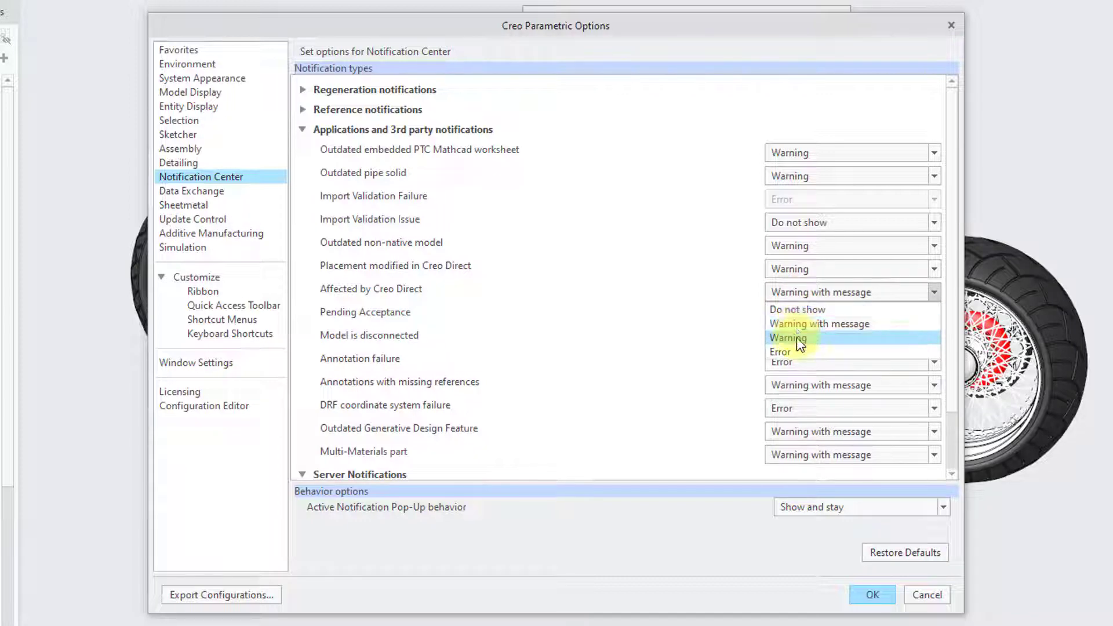
left_click(799, 337)
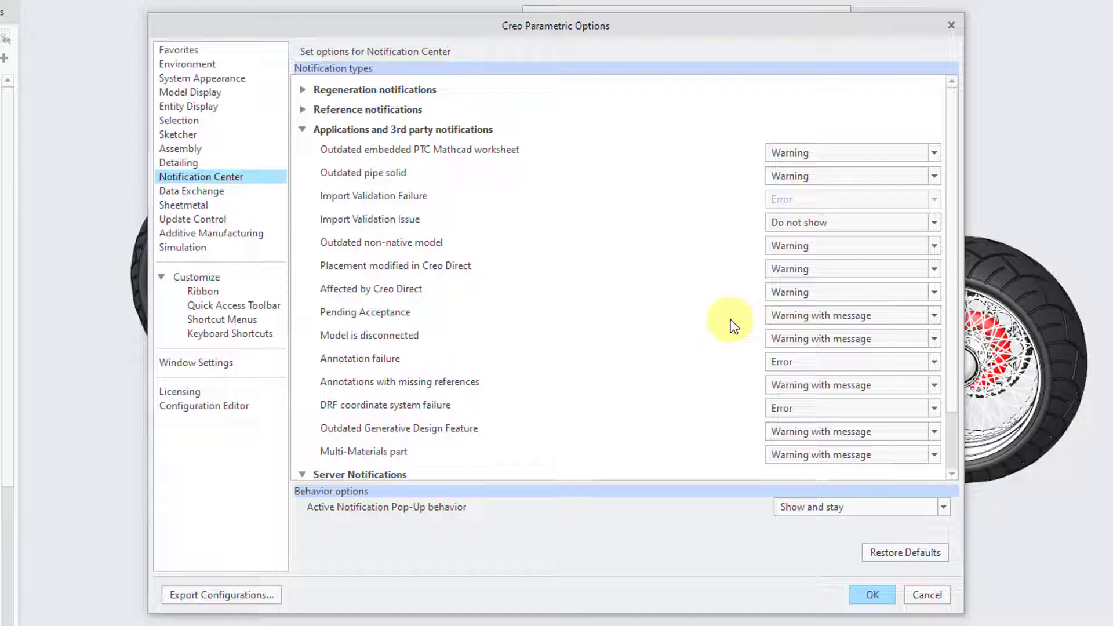
left_click(775, 315)
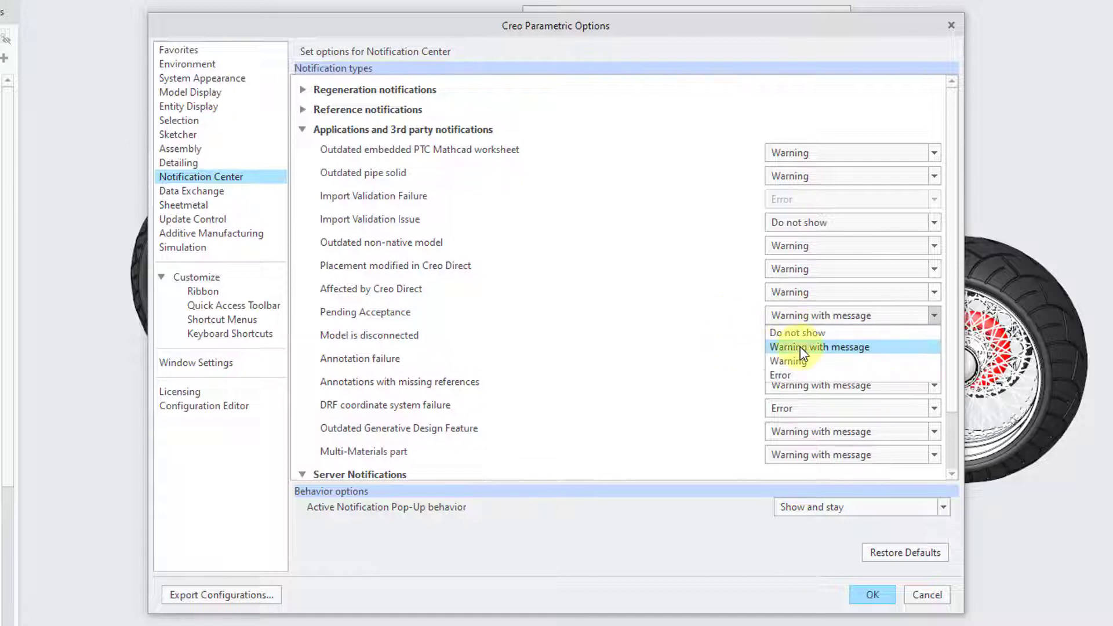
left_click(802, 361)
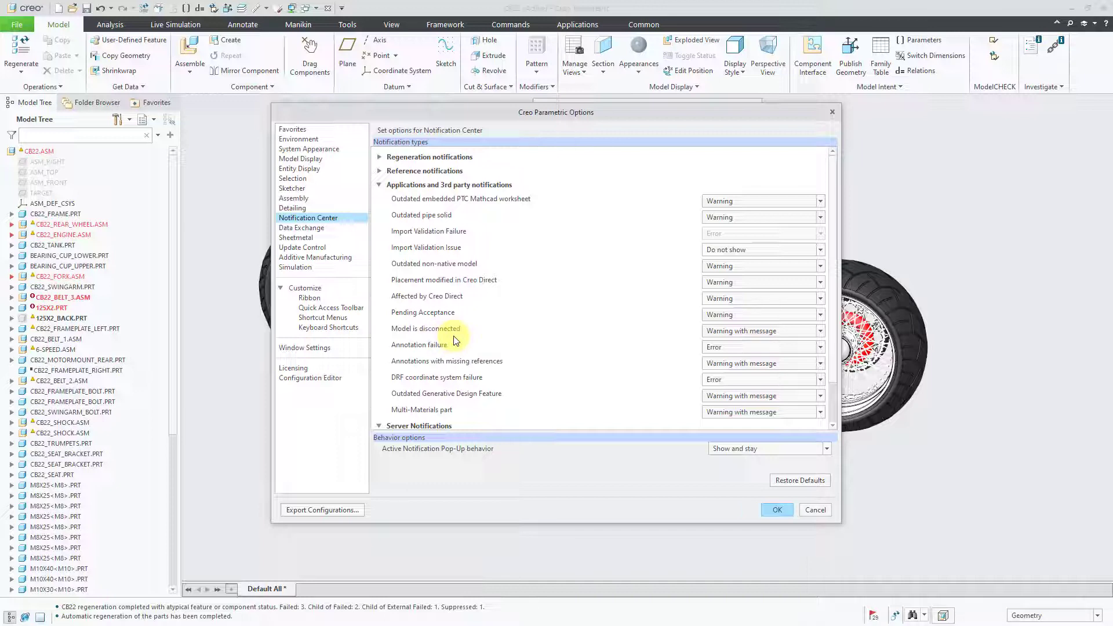
Set the Model is disconnected notification to Warning and apply the options to the current session without saving a configuration file.
left_click(713, 338)
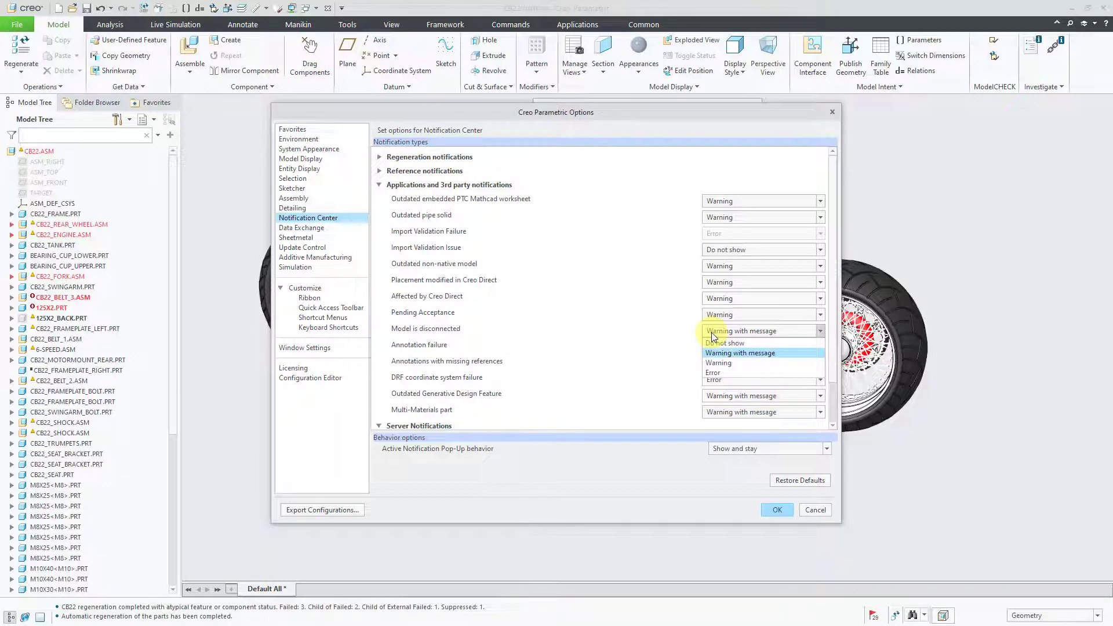
left_click(716, 363)
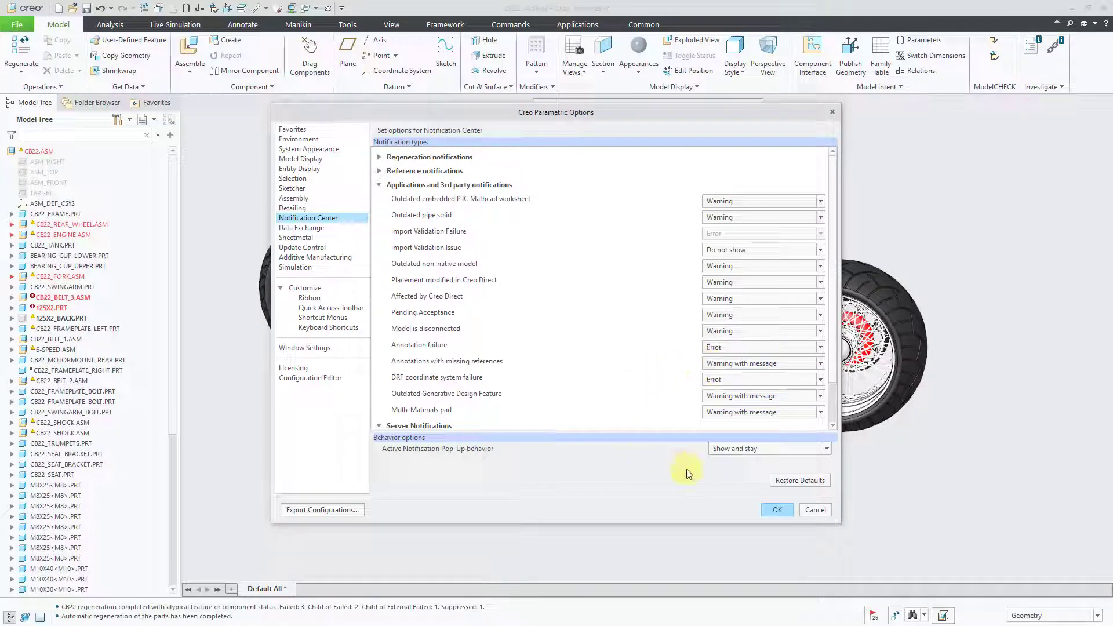
left_click(777, 510)
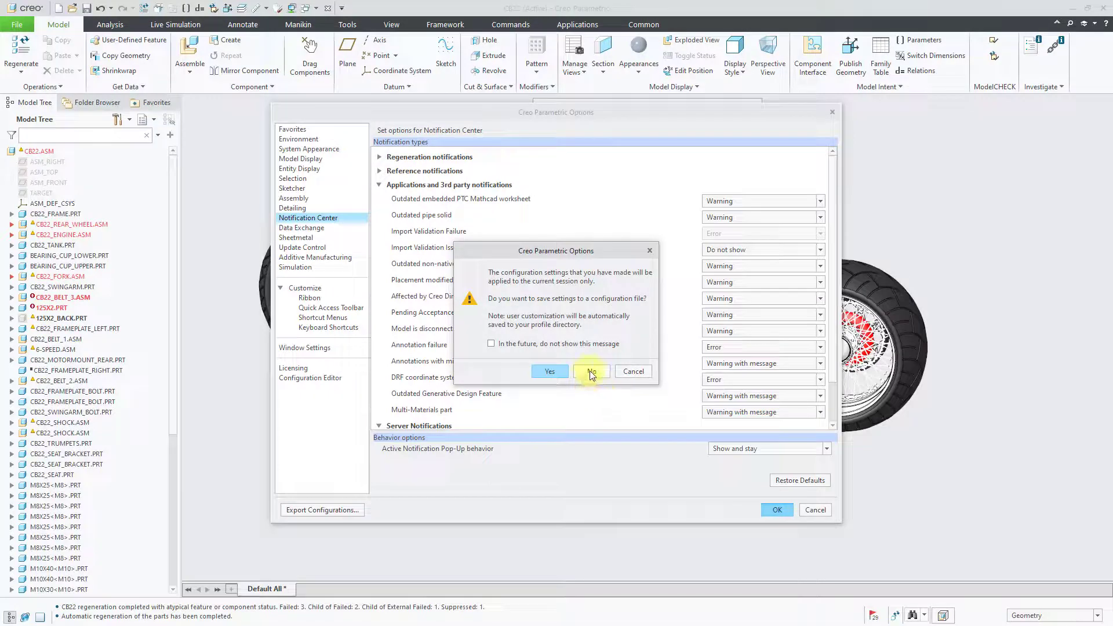
left_click(591, 371)
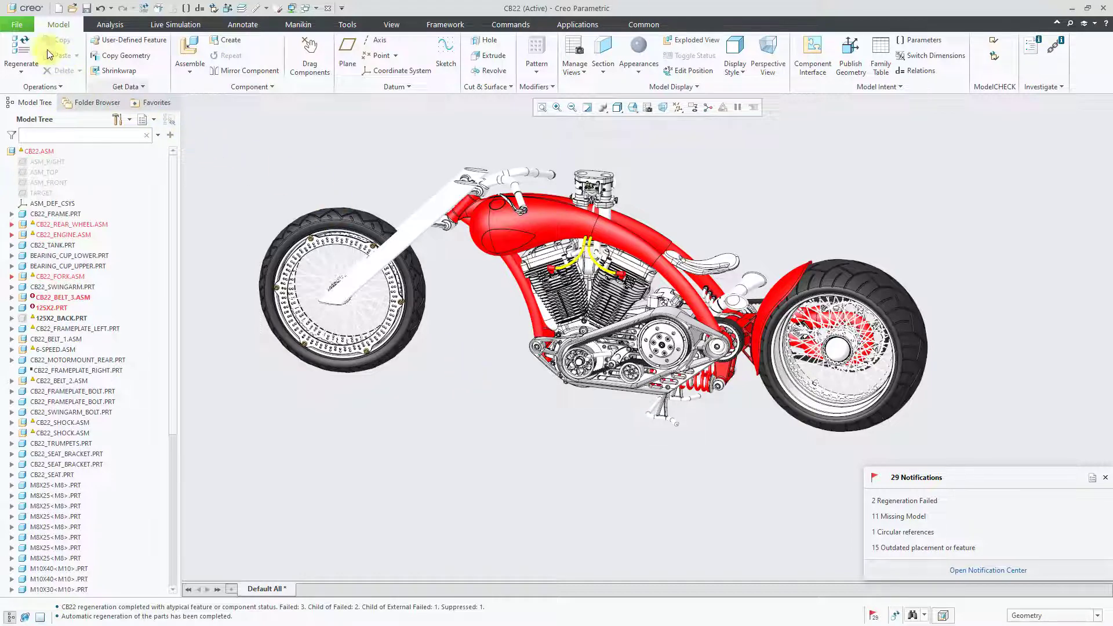
In the assembly's model properties, accept the Mechanism settings with the warning for a failed assembly connection enabled, and close the properties.
left_click(17, 25)
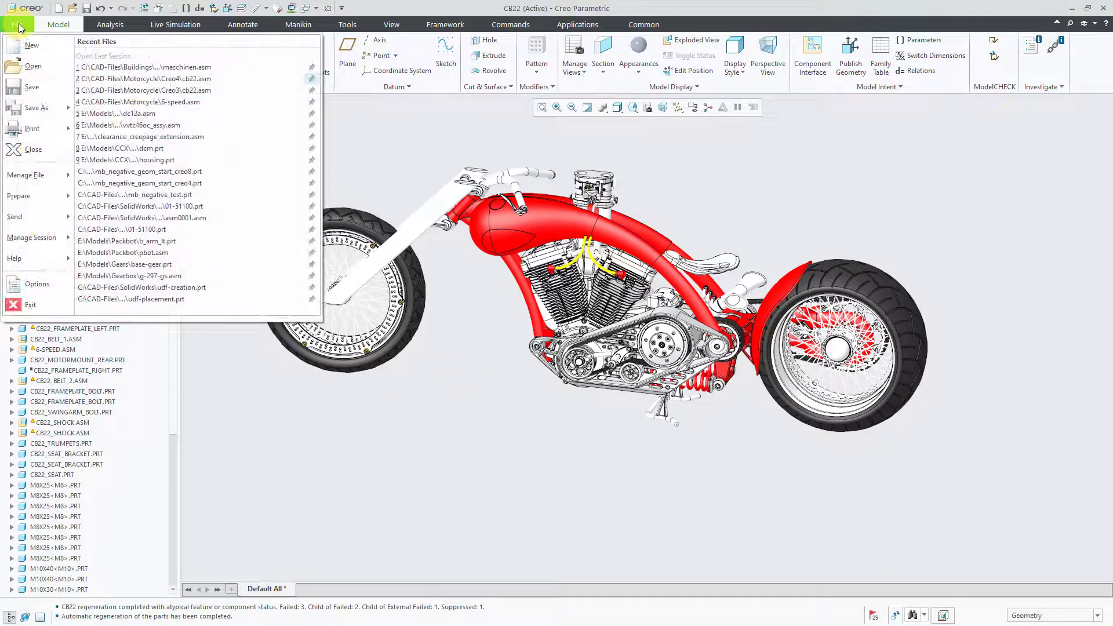
mouse_move(26, 197)
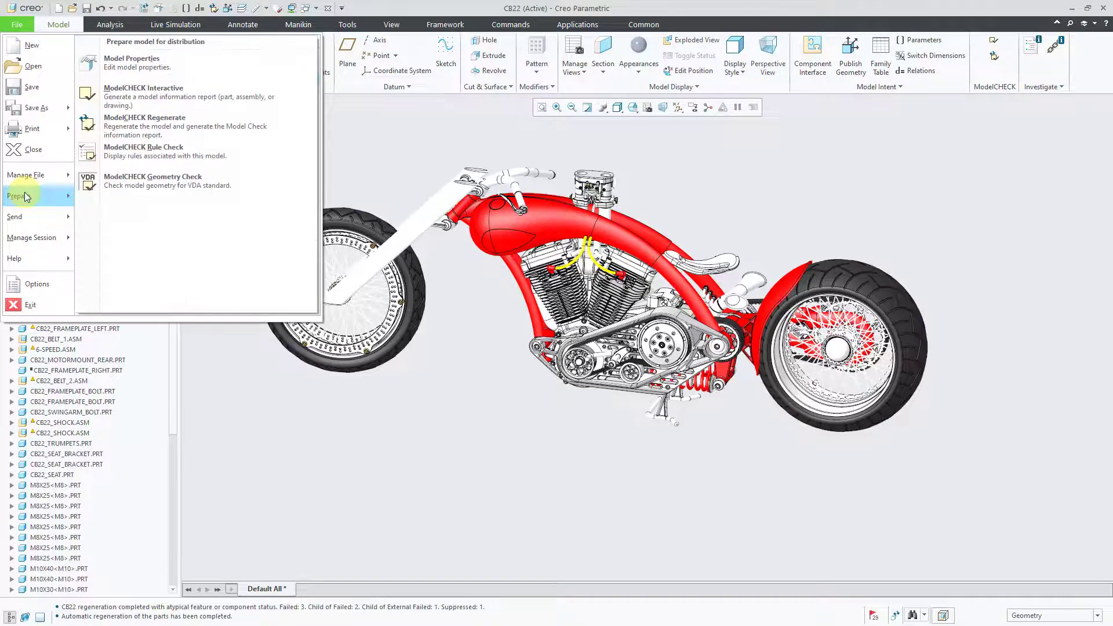
left_click(131, 63)
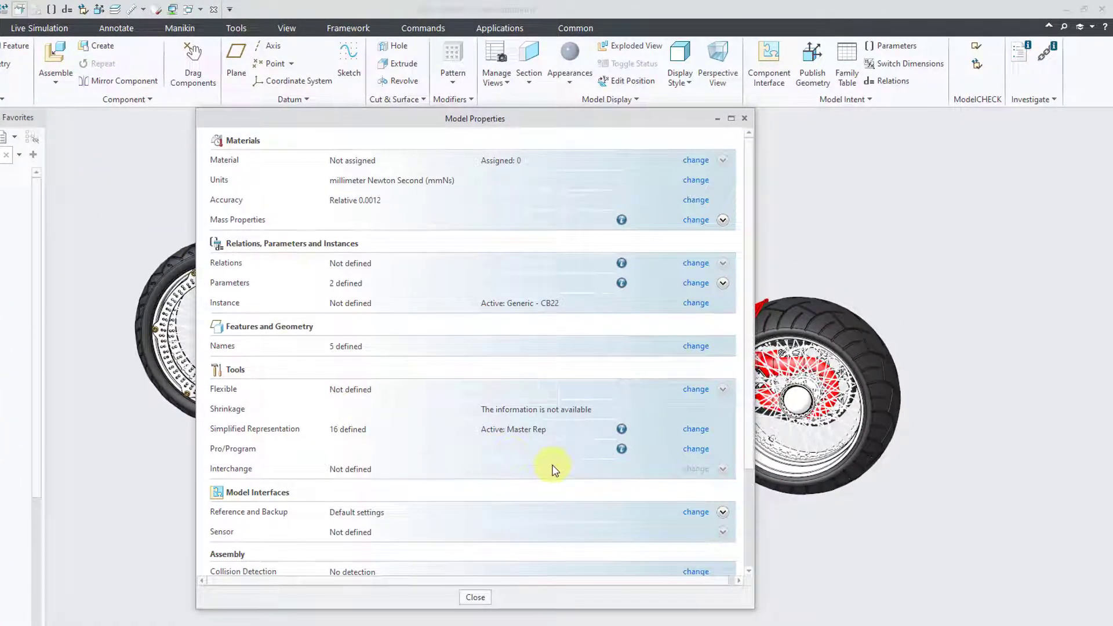
scroll(731, 414, "down", 3)
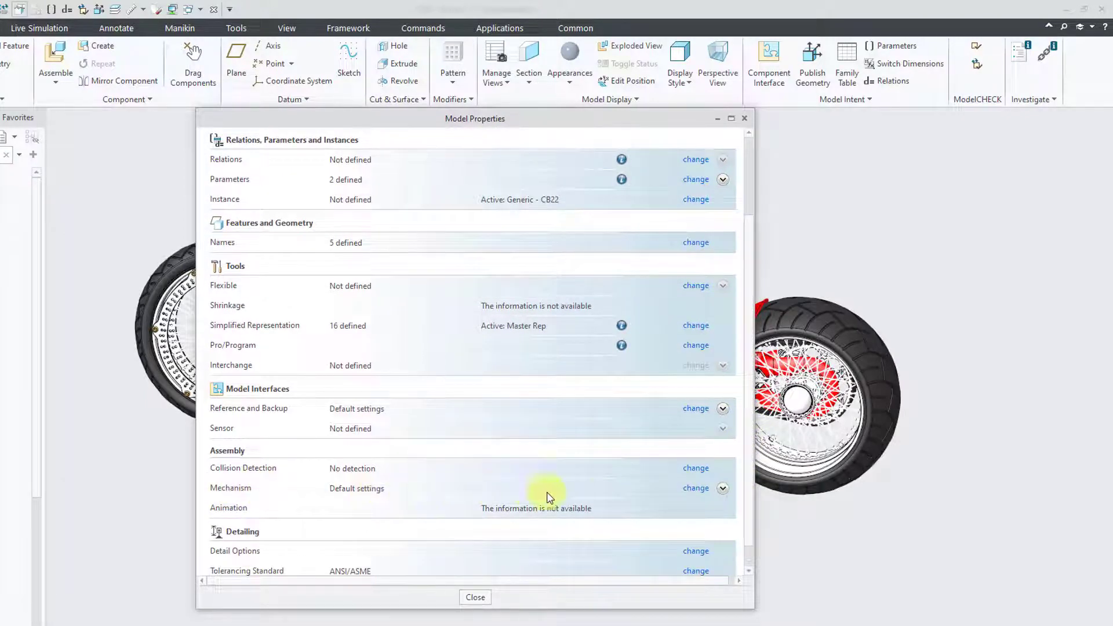
left_click(692, 492)
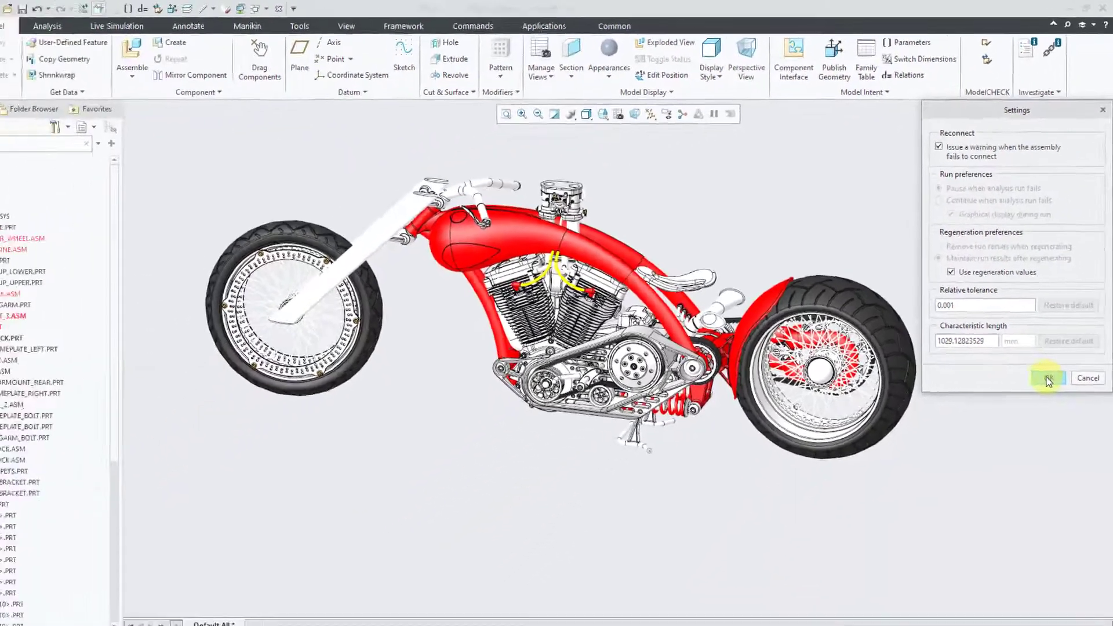
left_click(1048, 378)
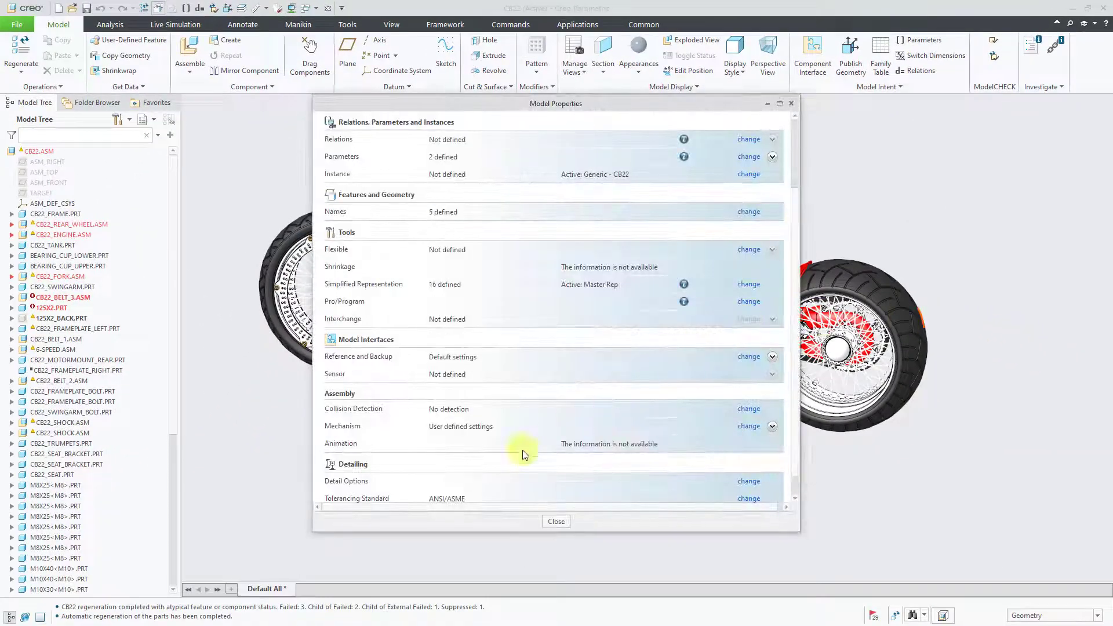
left_click(554, 521)
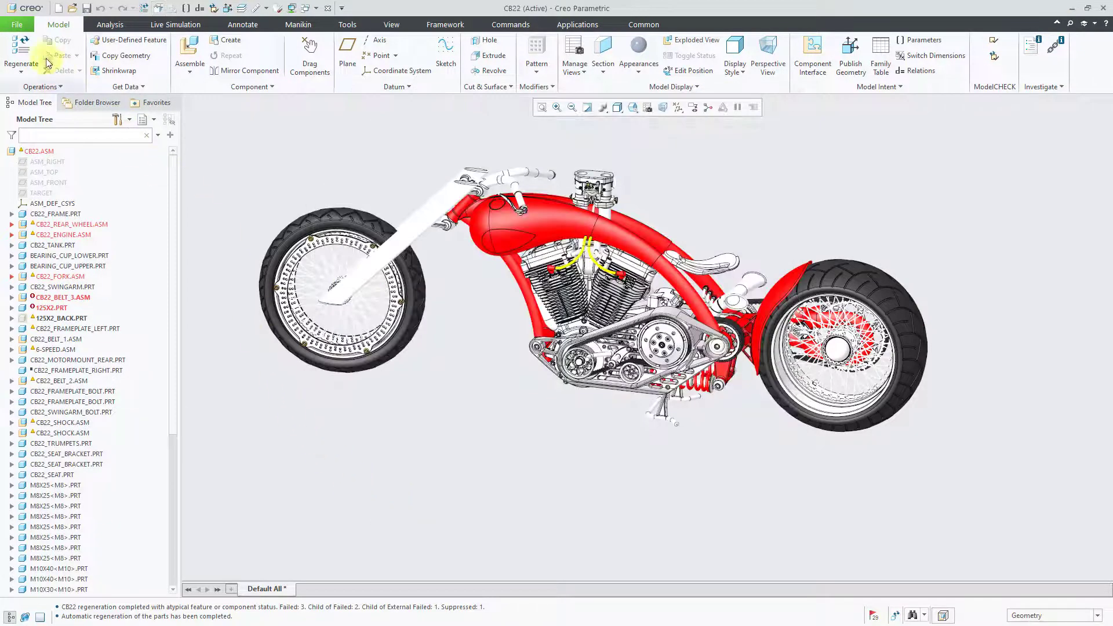
Reopen the Notification Center options, collapse the regeneration and reference groups, and set Annotations with missing references to Warning.
left_click(17, 24)
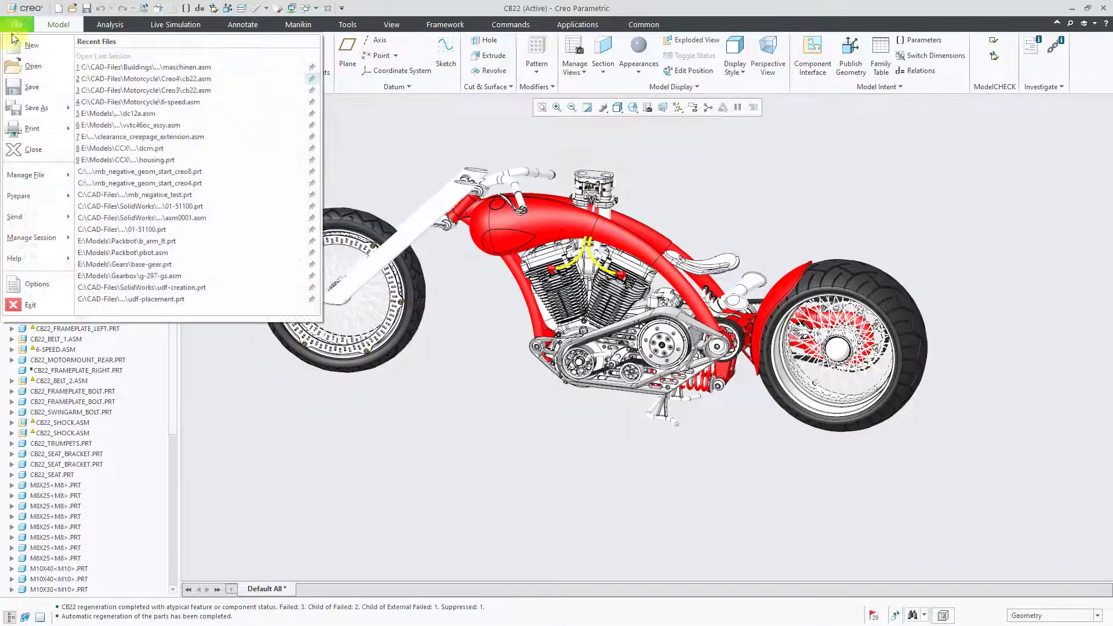
left_click(8, 292)
left_click(319, 218)
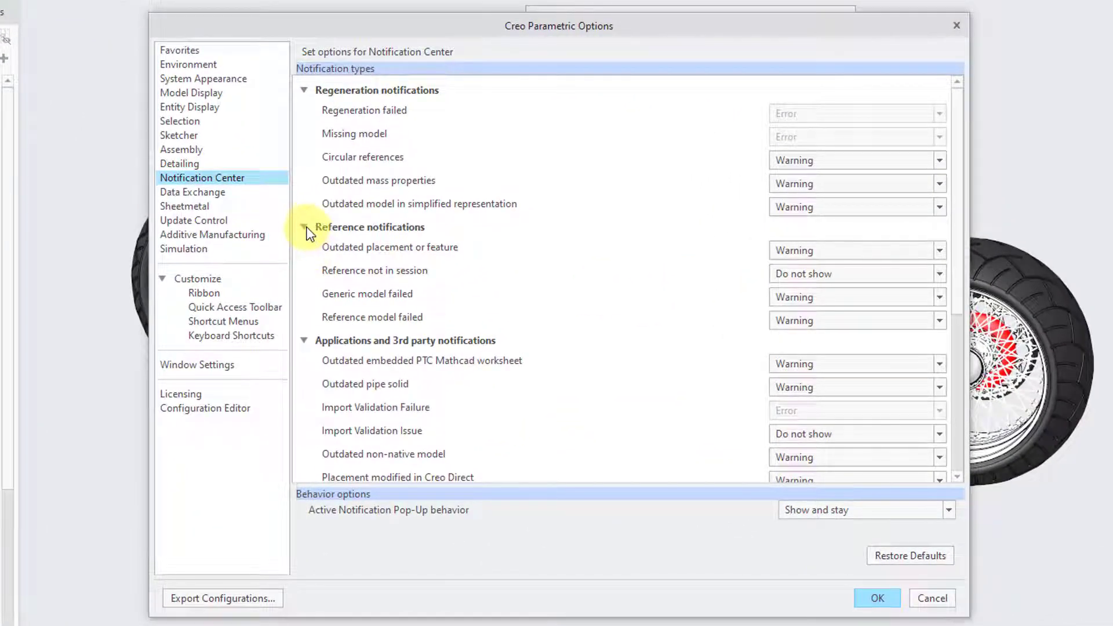
left_click(305, 228)
left_click(306, 91)
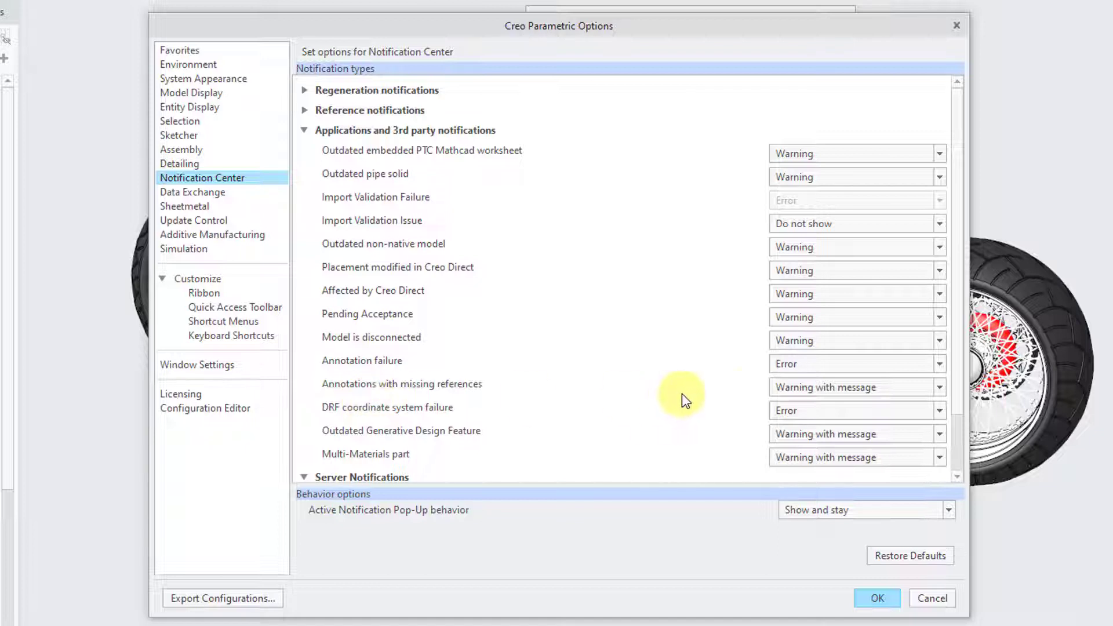
left_click(779, 387)
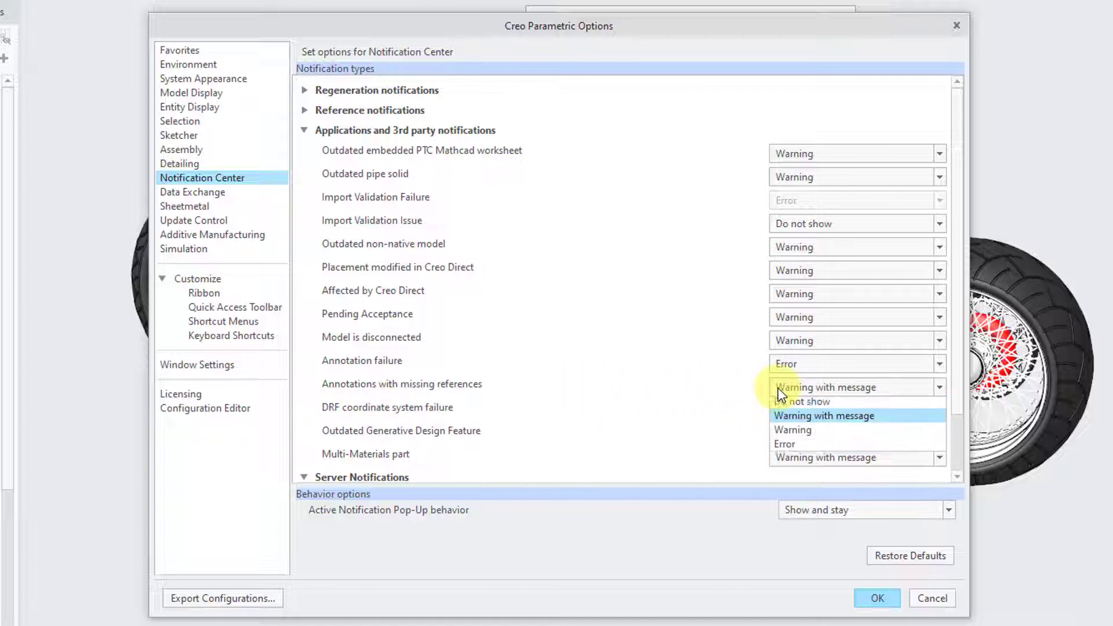
left_click(781, 435)
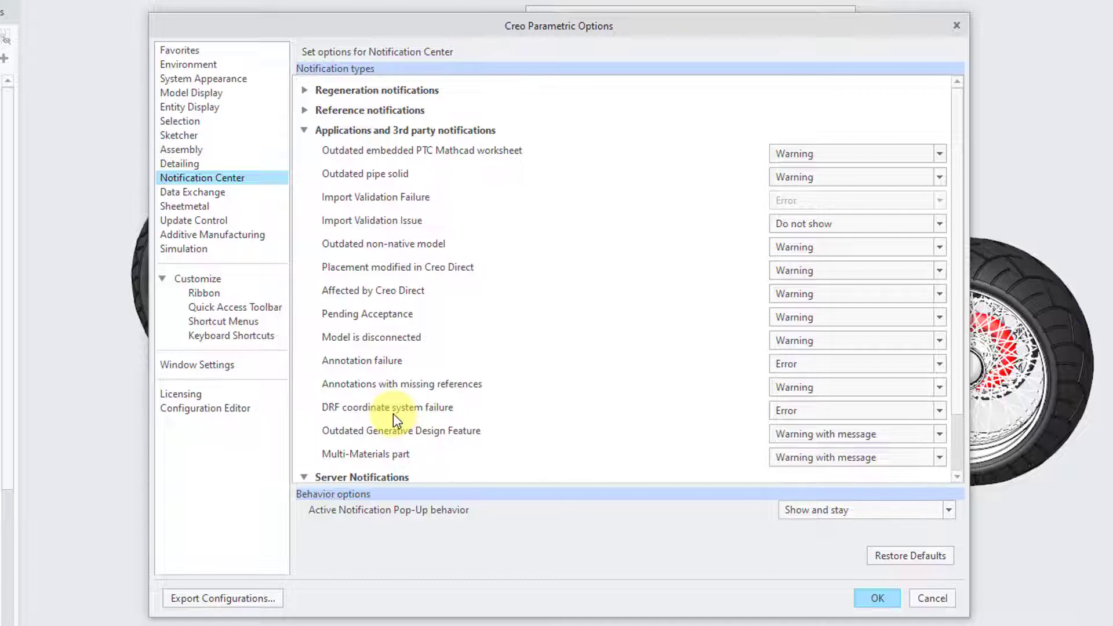
Set both the DRF coordinate system failure and Outdated Generative Design Feature notifications to Warning.
left_click(805, 412)
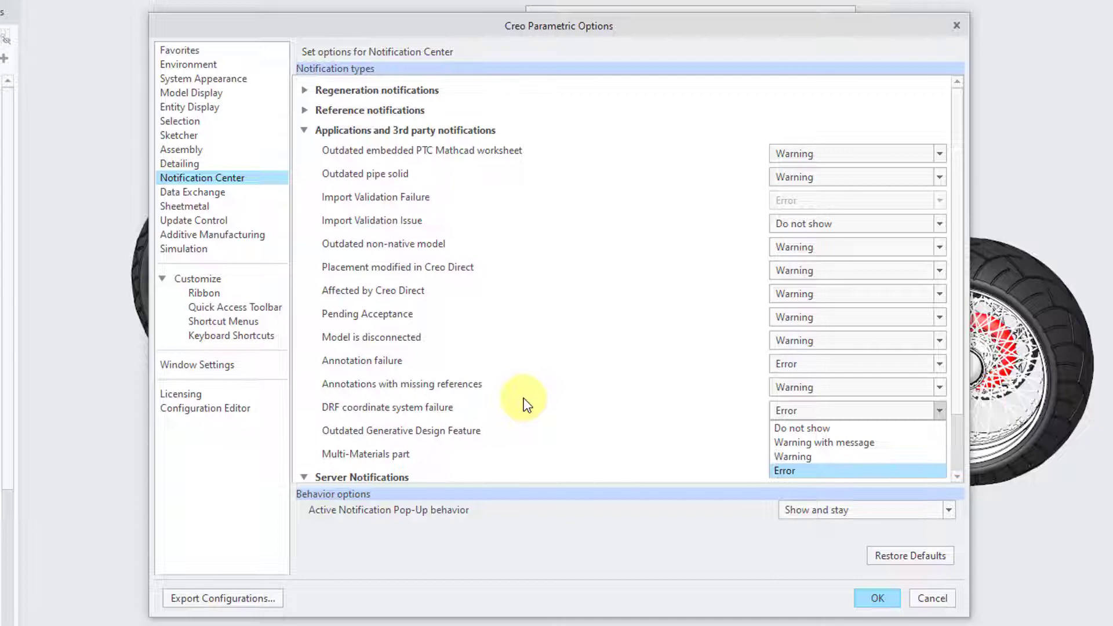
left_click(794, 458)
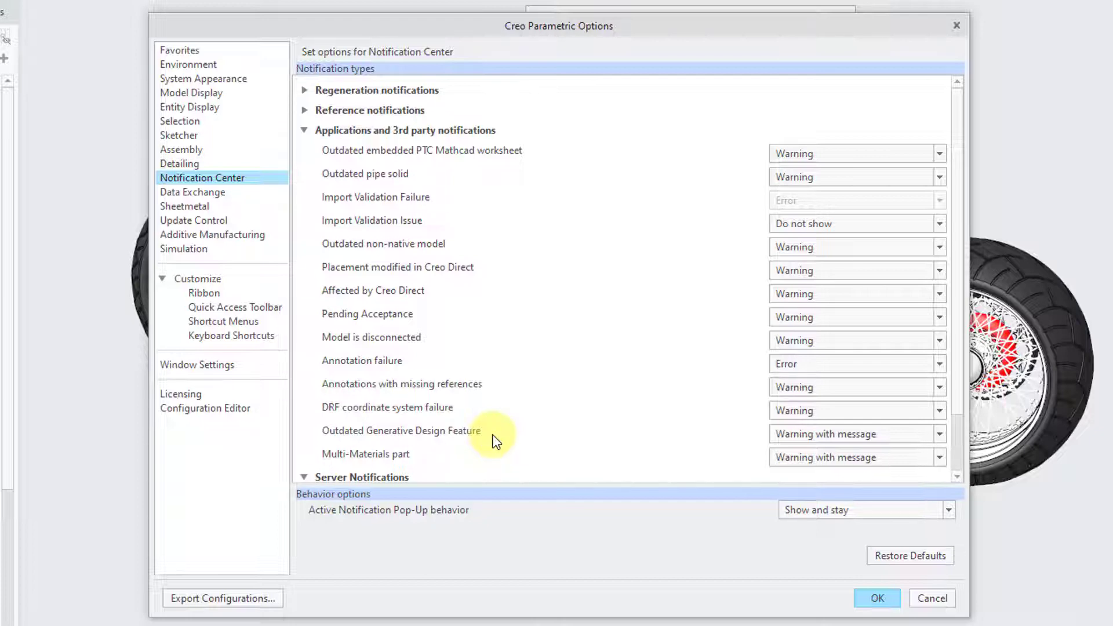
left_click(802, 438)
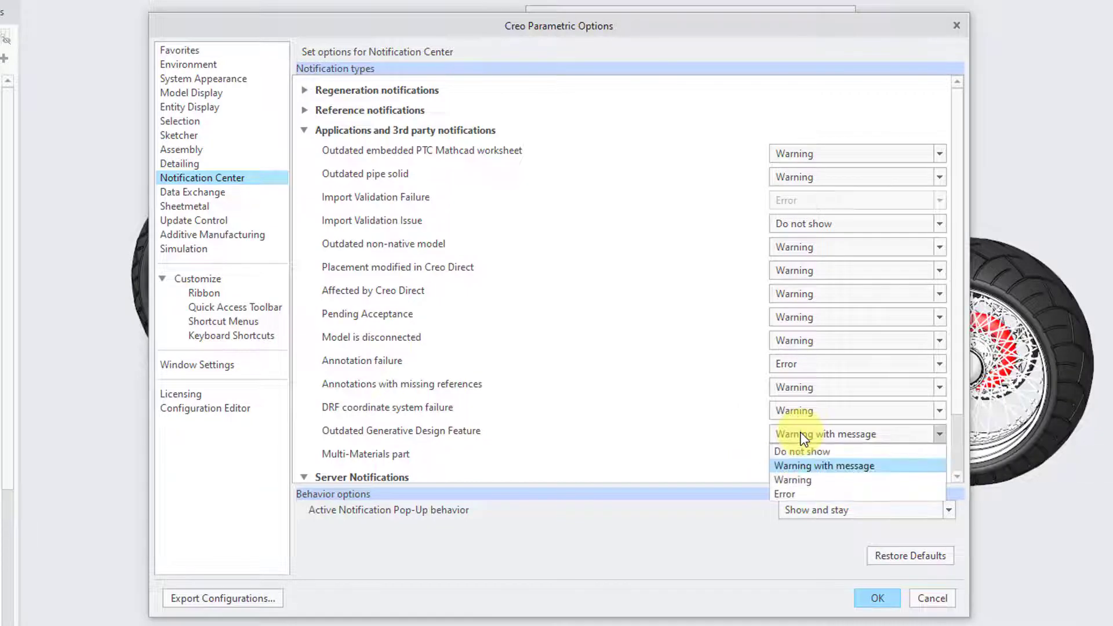
left_click(795, 476)
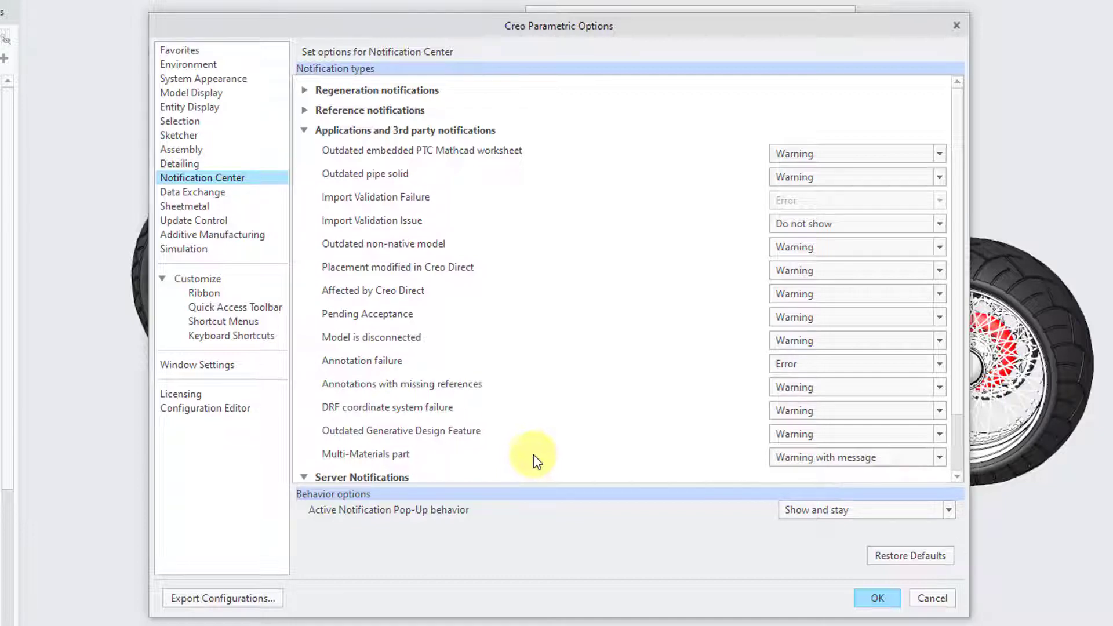
Set the Multi-Materials part notification to Do not show and collapse the Applications and 3rd party notifications group.
left_click(795, 454)
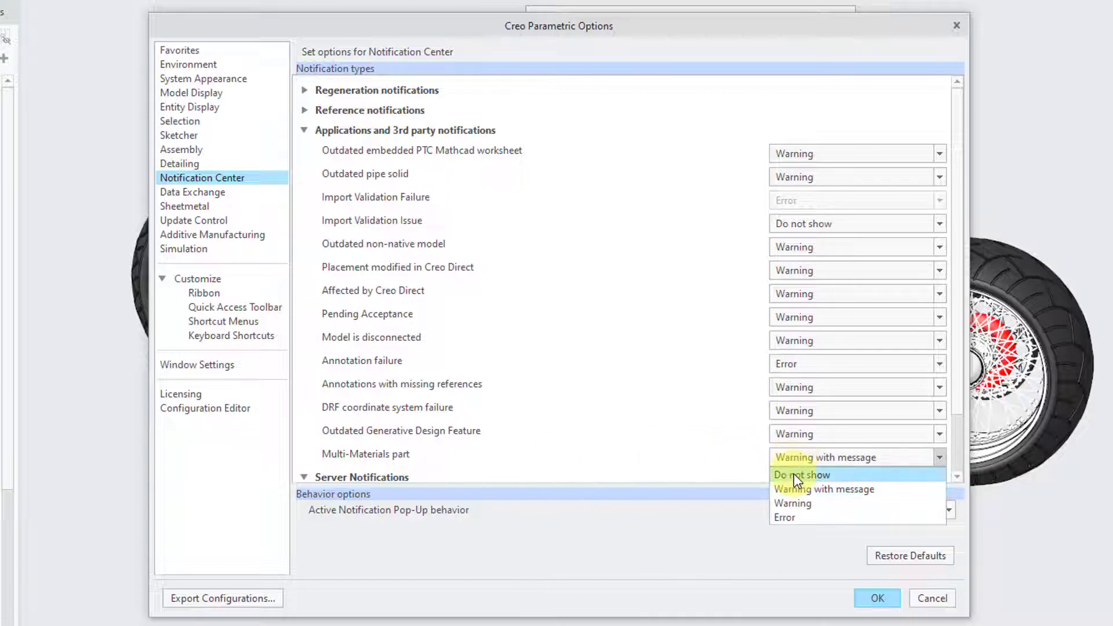
left_click(794, 474)
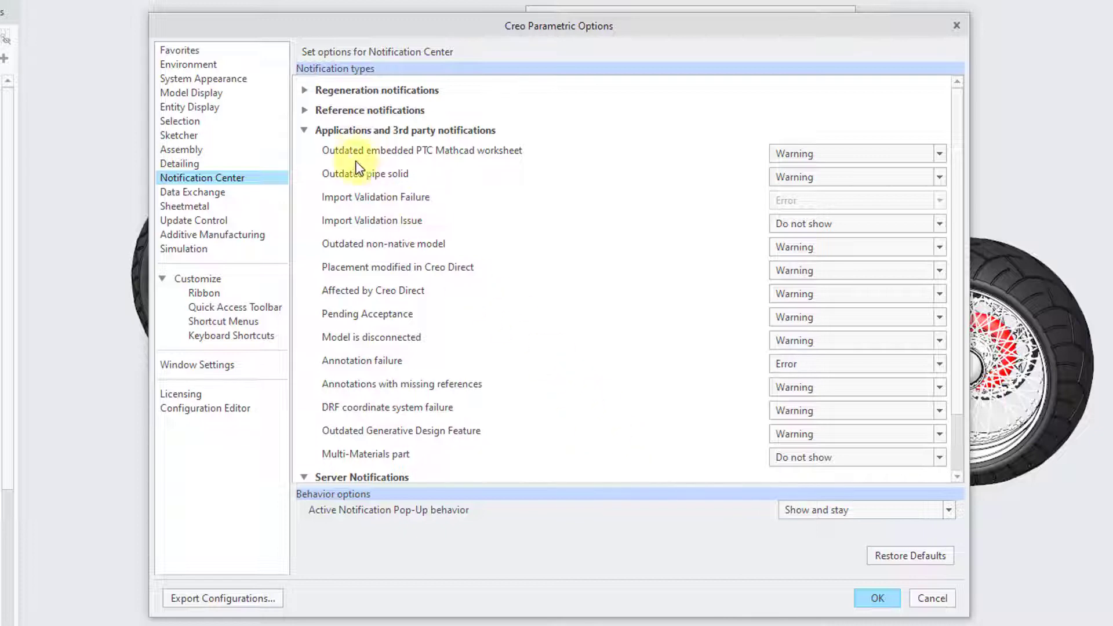
left_click(305, 130)
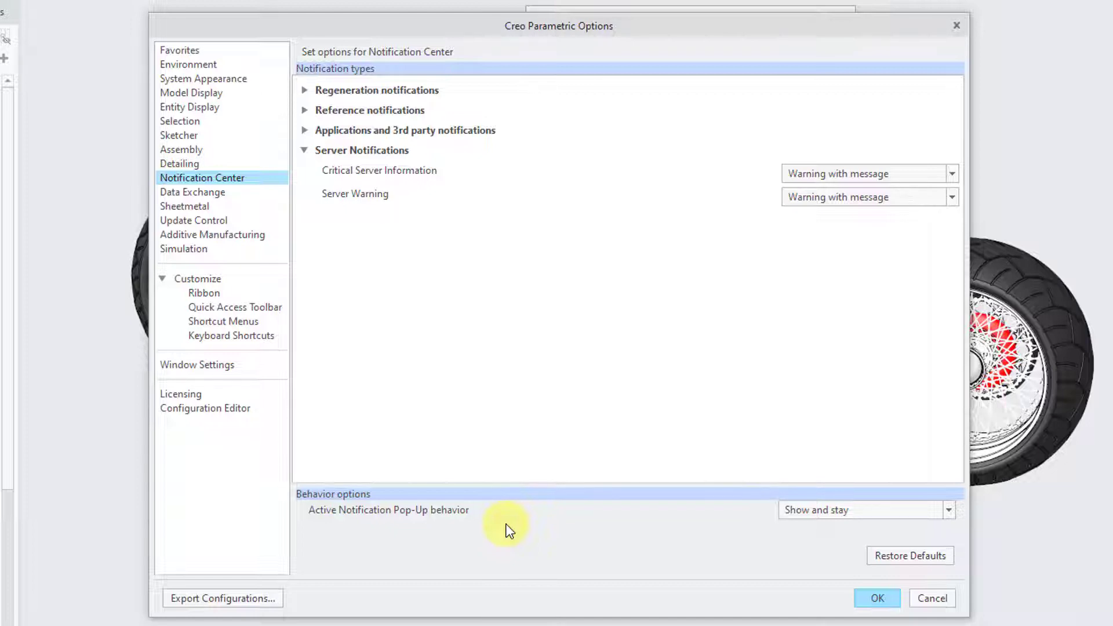
Set the Active Notification Pop-Up behavior to Show and dissolve and apply the options.
left_click(850, 510)
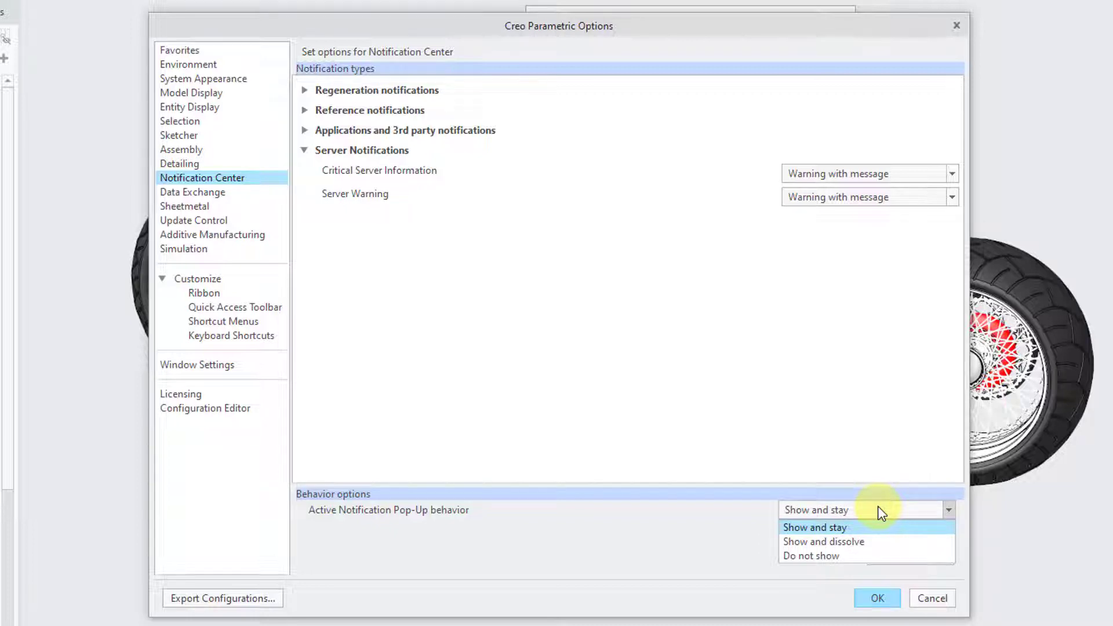
left_click(866, 542)
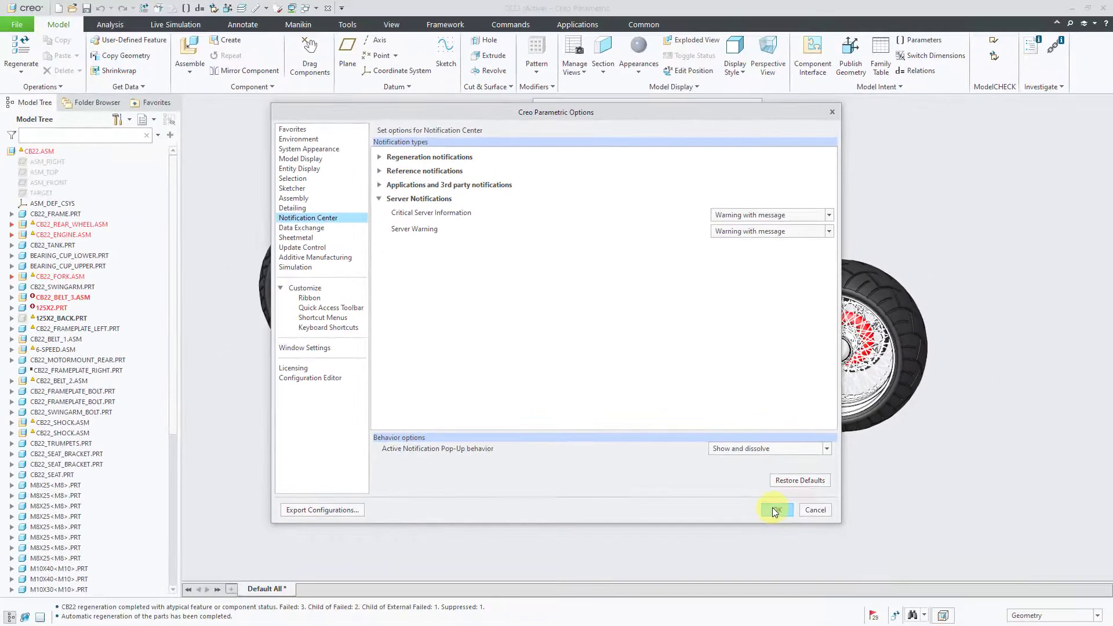
left_click(877, 598)
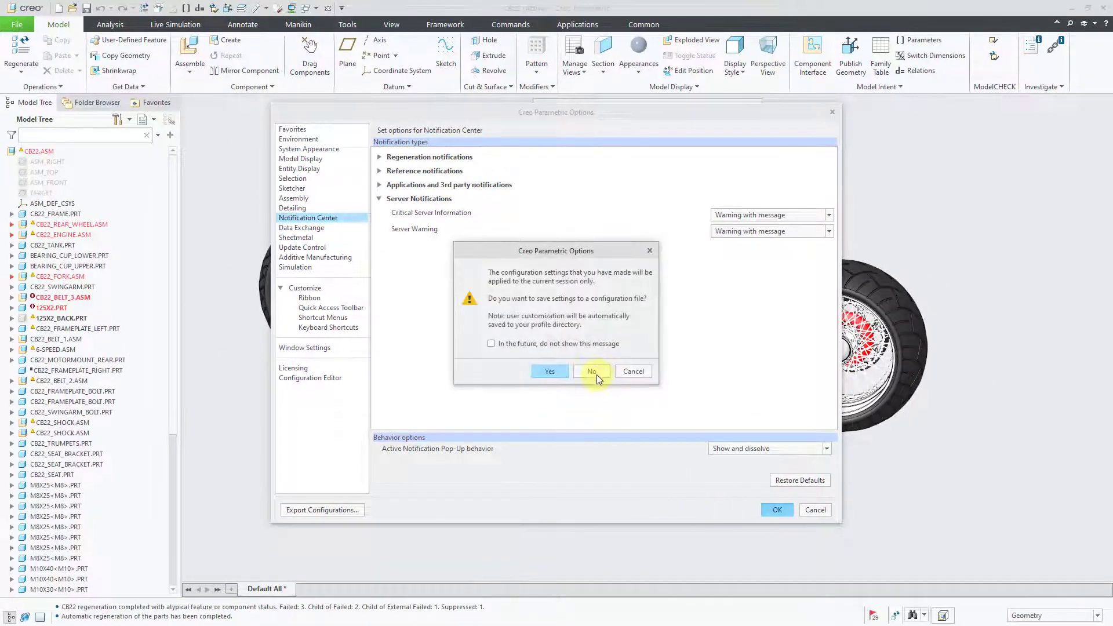
left_click(548, 371)
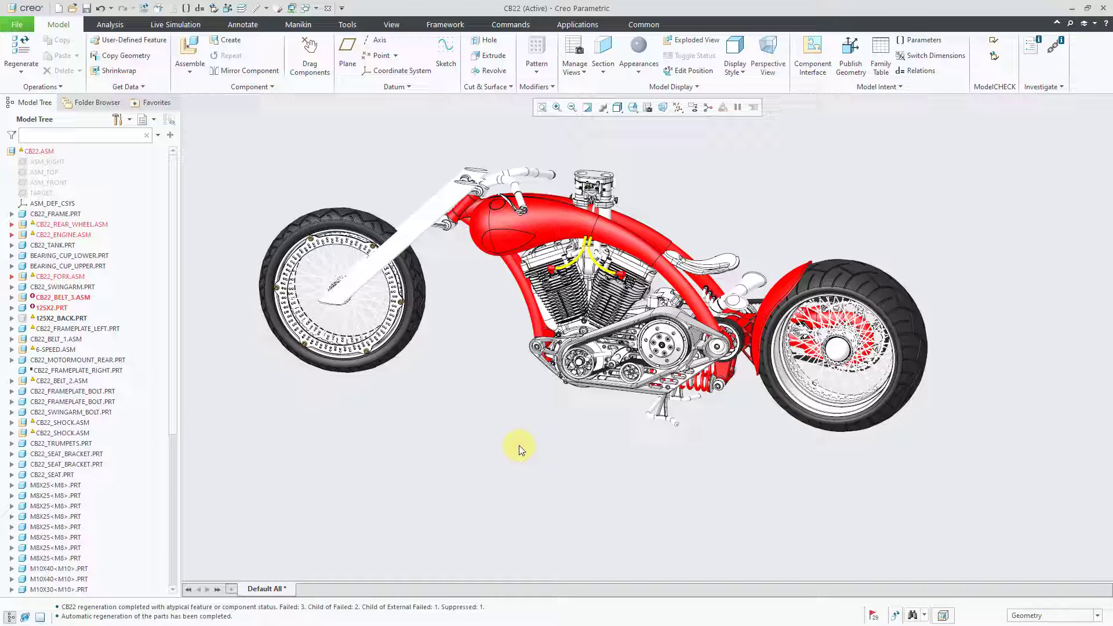
Return to the Notification Center options and set the Active Notification Pop-Up behavior to Do not show.
left_click(18, 24)
left_click(38, 285)
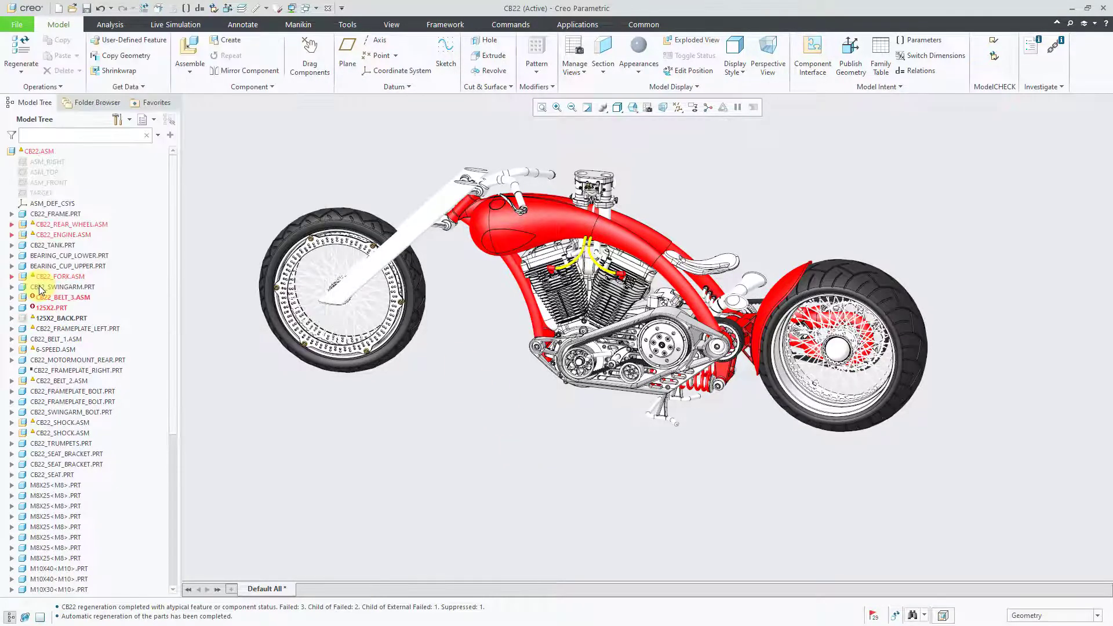
left_click(301, 218)
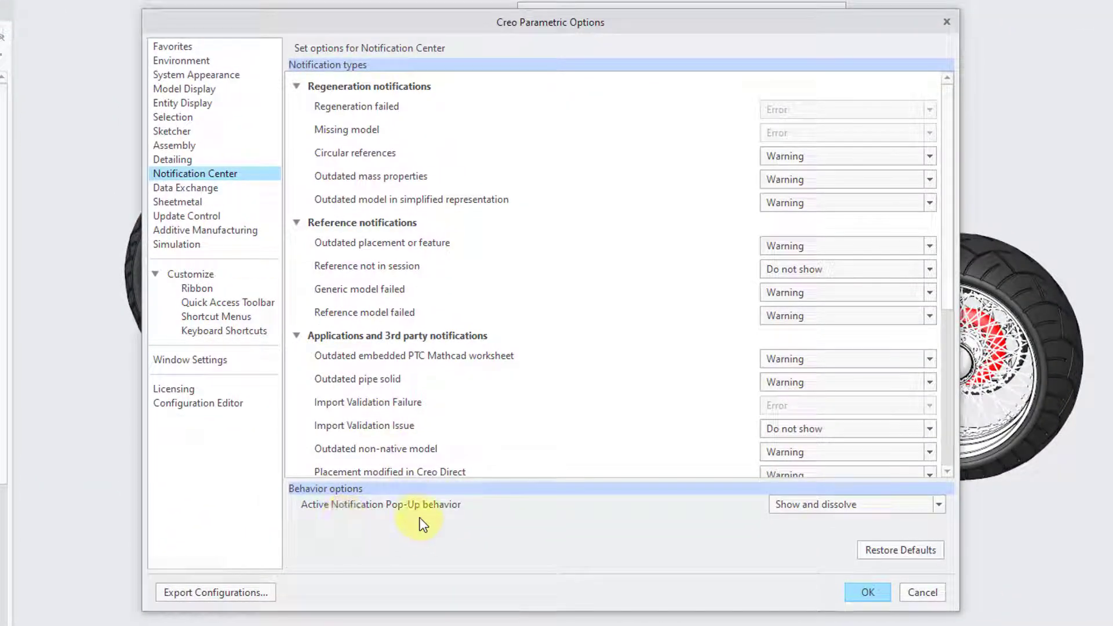
left_click(872, 509)
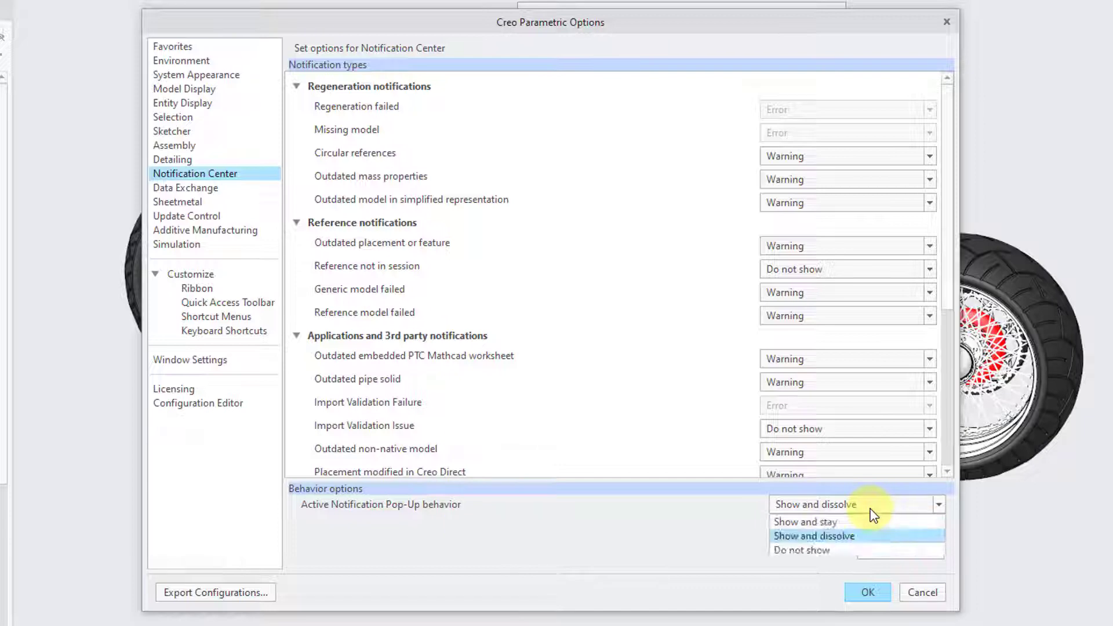
left_click(784, 554)
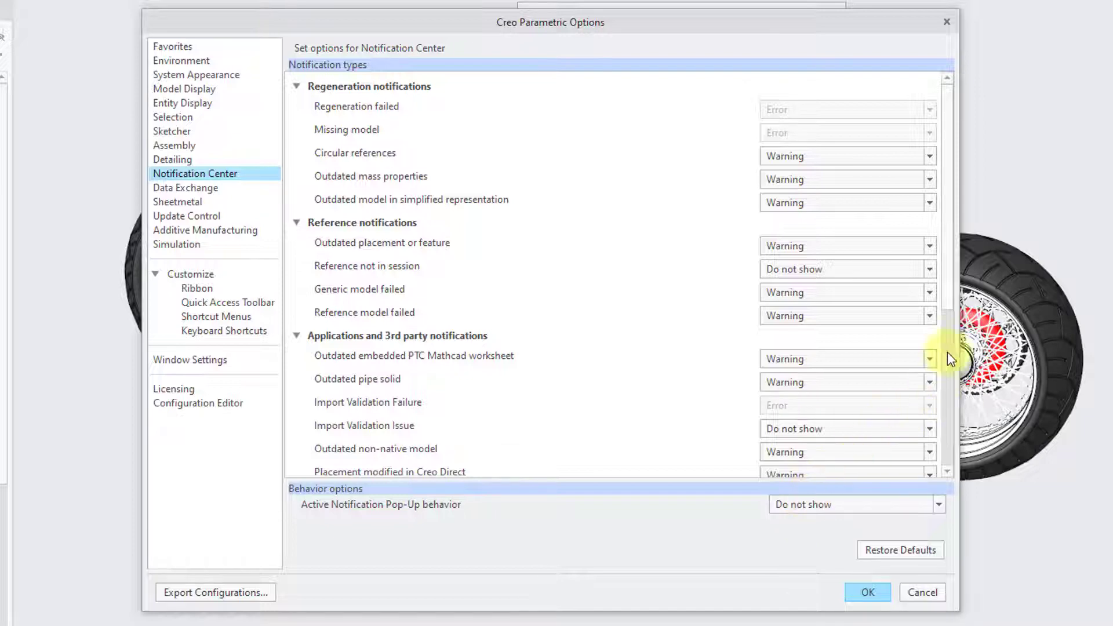
Review the listed notification types, apply the Notification Center options and save the settings to config.pro in the Creo folder.
left_click_drag(950, 285, 937, 374)
scroll(935, 369, "down", 3)
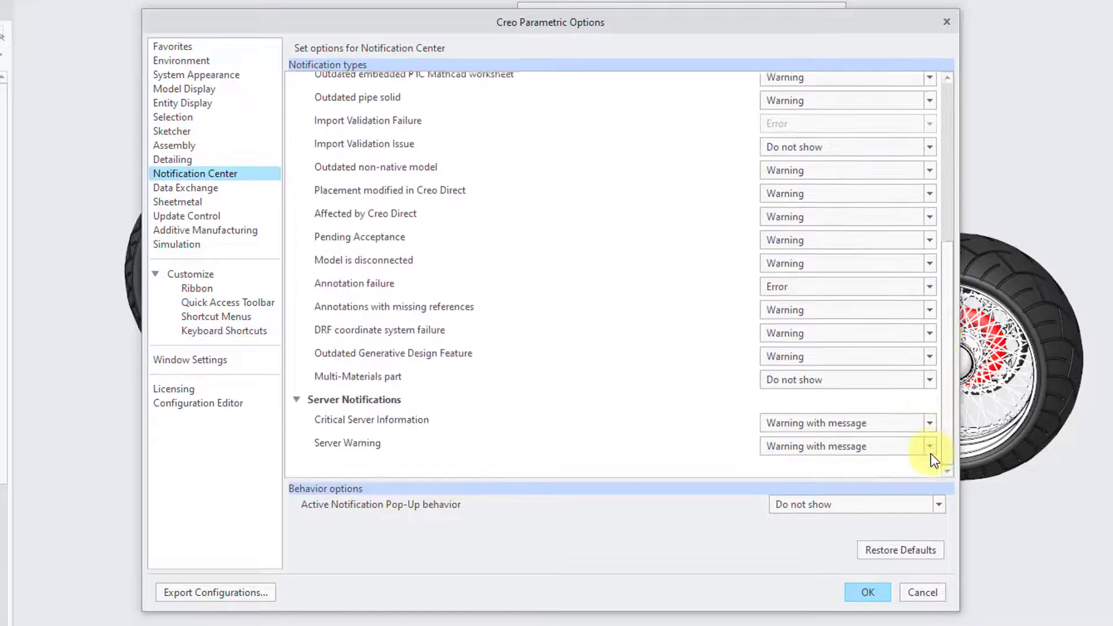
scroll(931, 454, "up", 1)
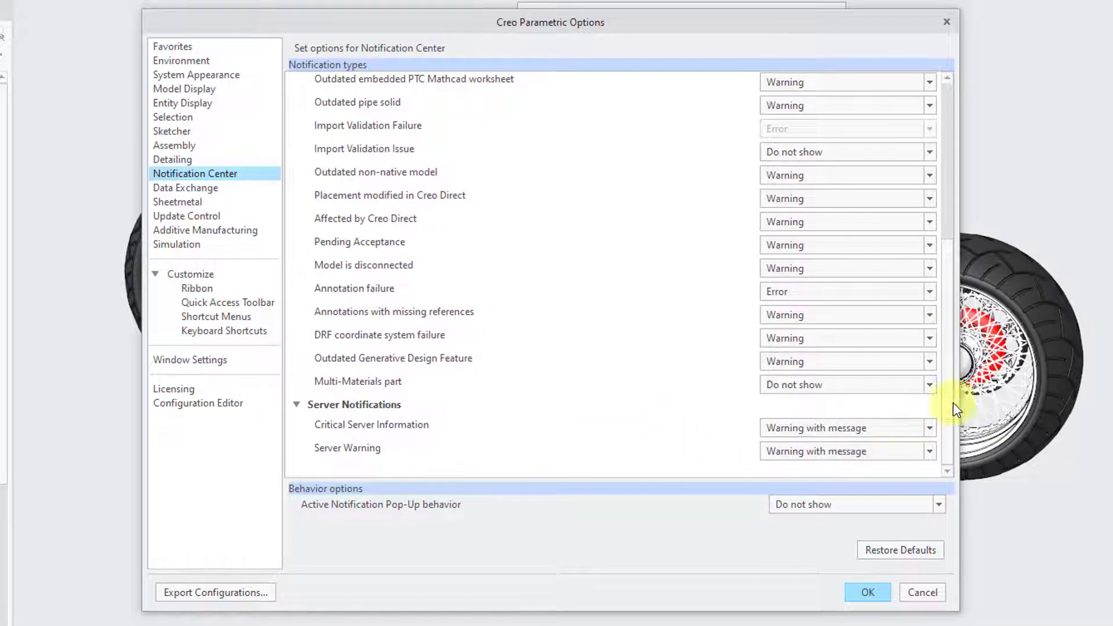
left_click_drag(949, 377, 954, 212)
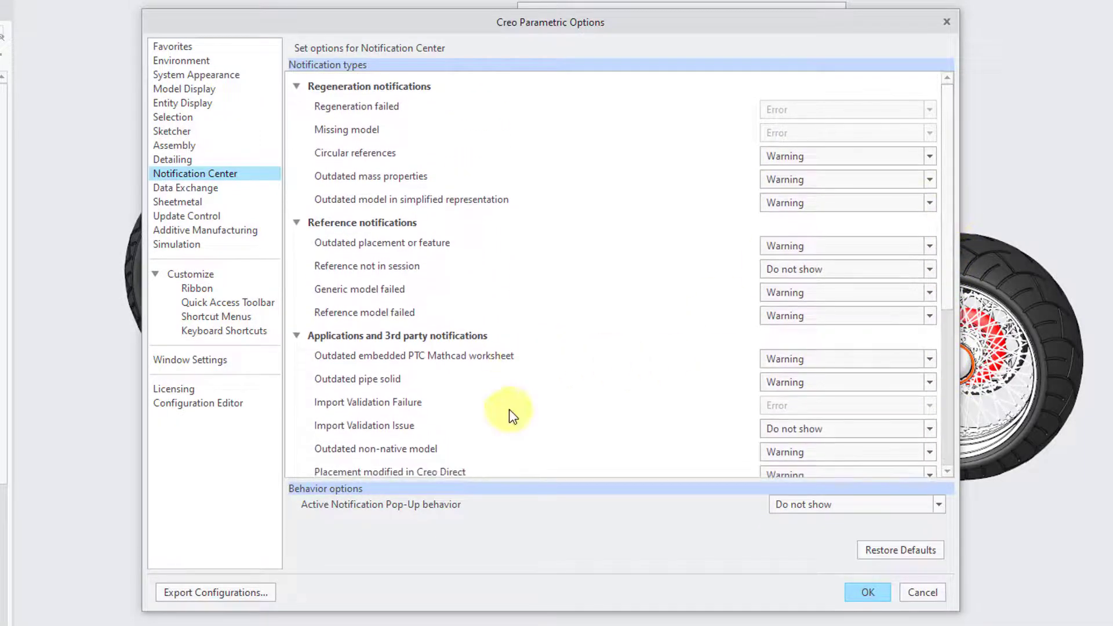
left_click(857, 590)
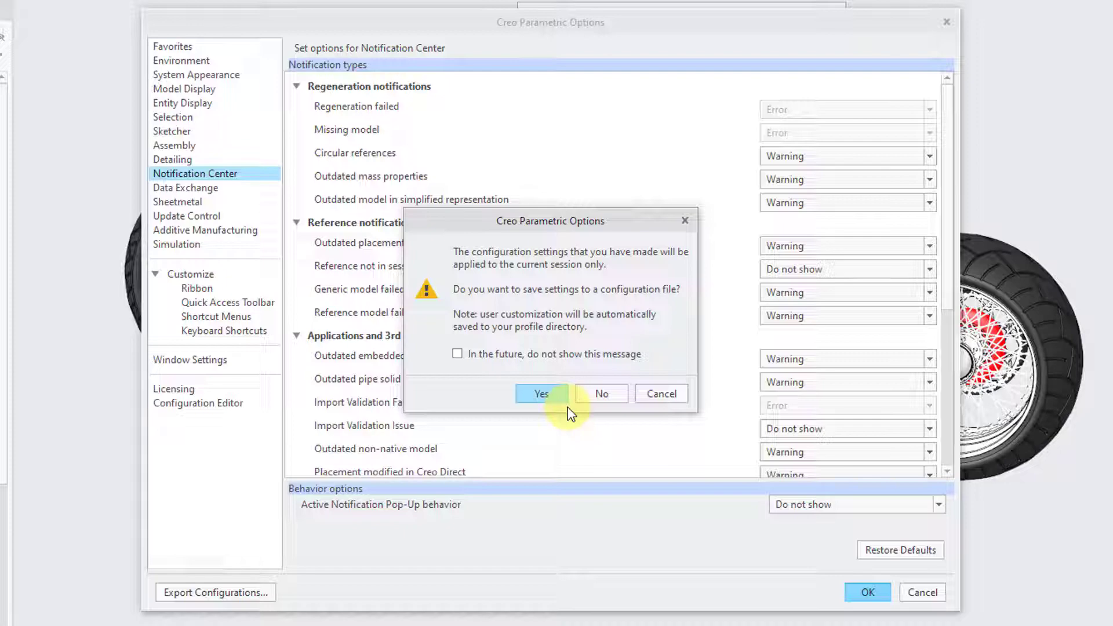
left_click(551, 397)
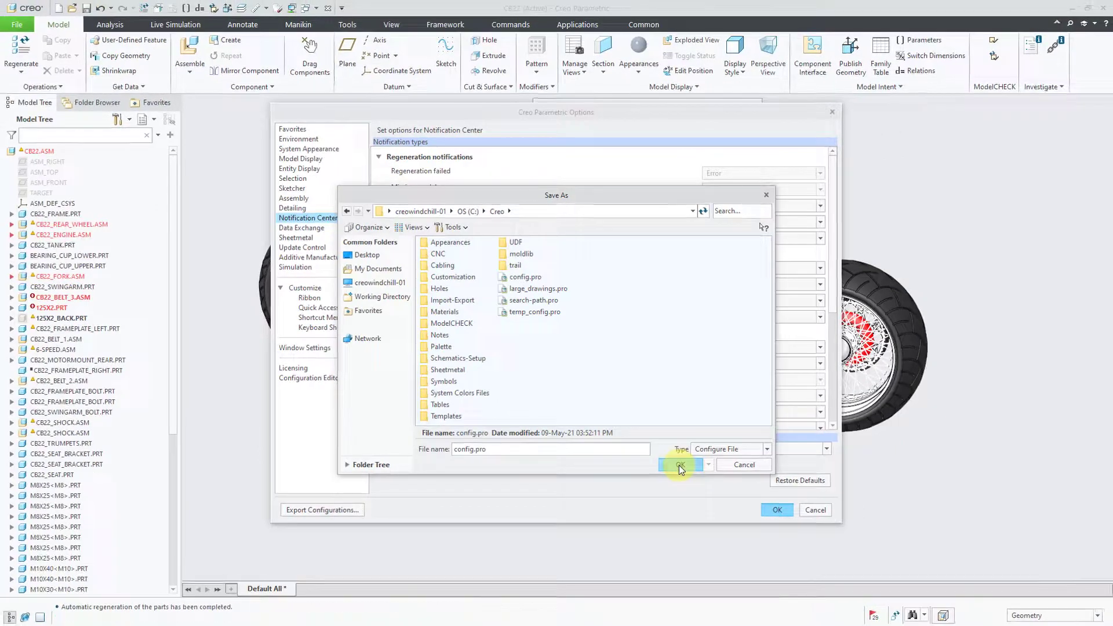
left_click(729, 527)
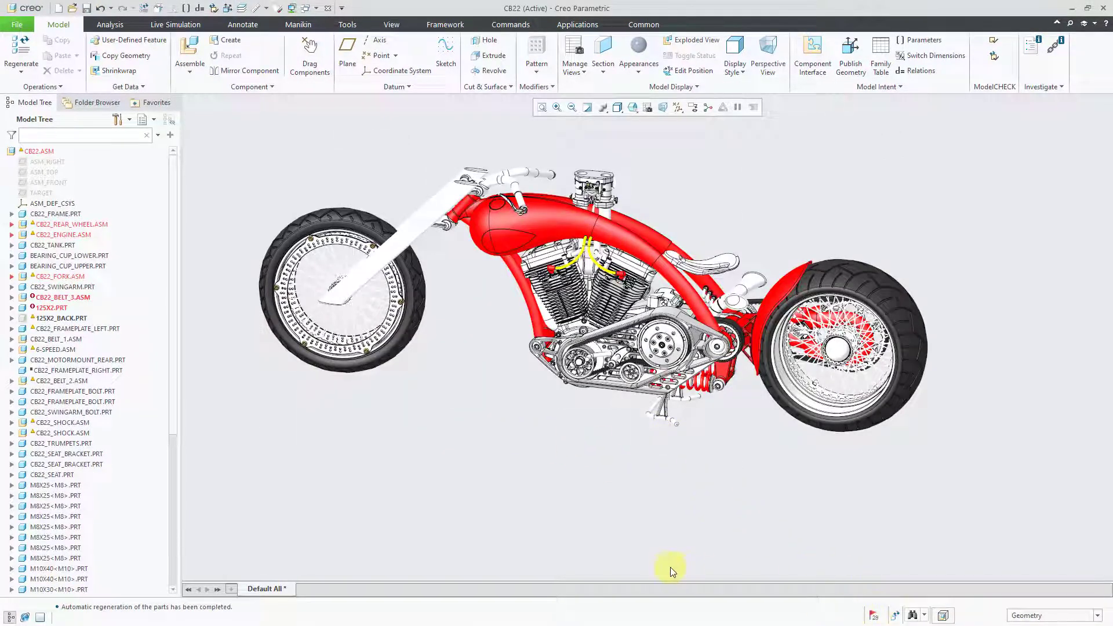
Show the CB22 notification summary, open the Notification Center options from it and accept them without changes.
left_click(873, 616)
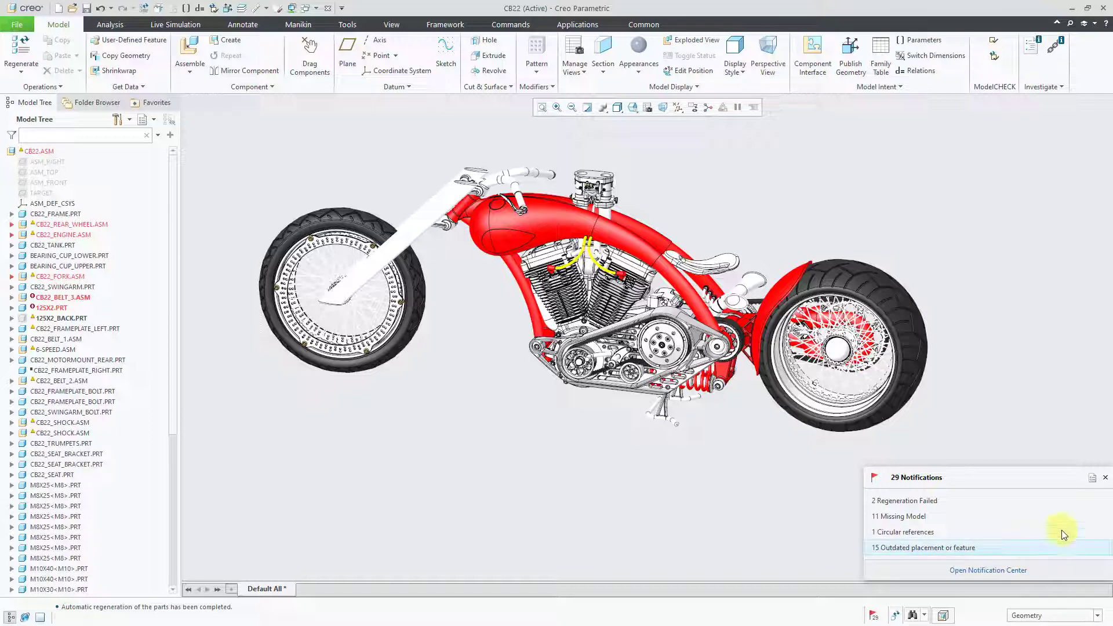
left_click(1092, 479)
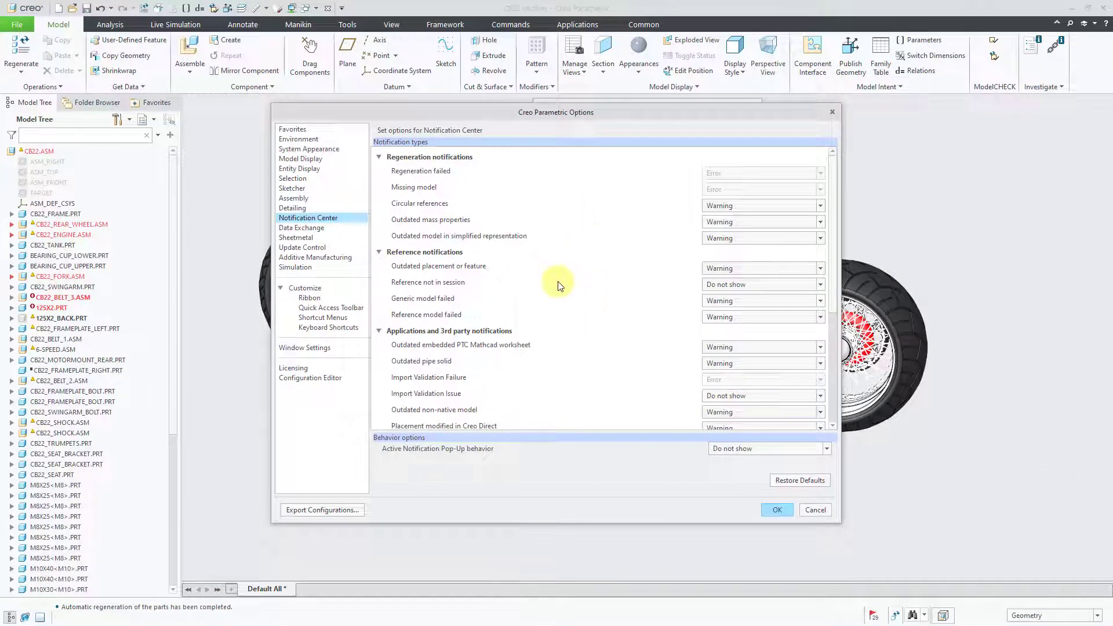
left_click(777, 510)
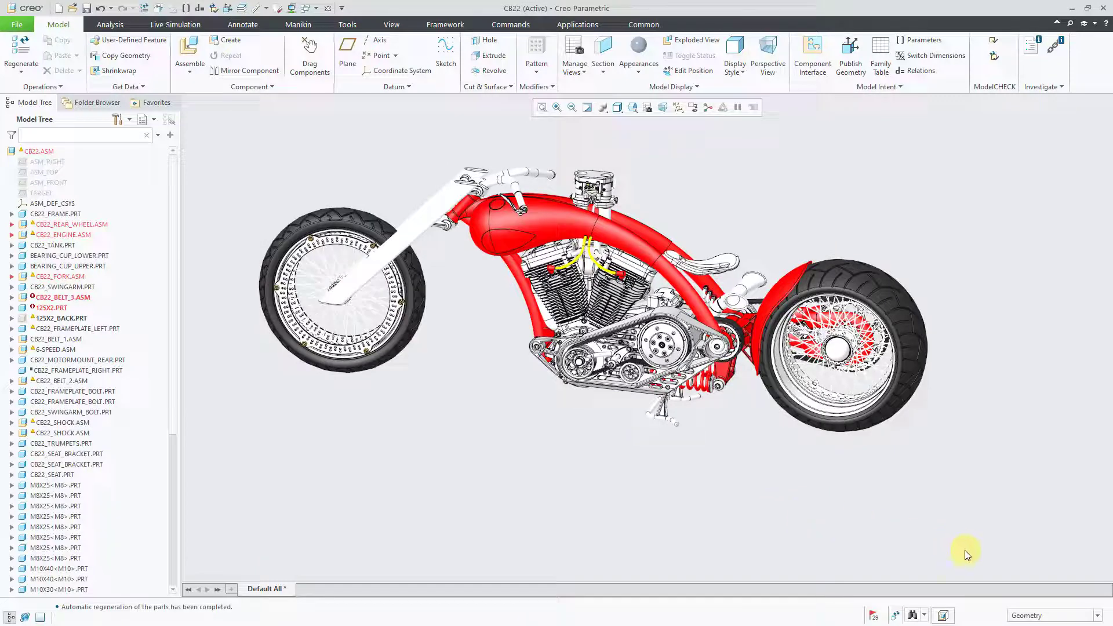
View the full Notification Center for CB22.ASM from the notification summary and close it.
left_click(874, 617)
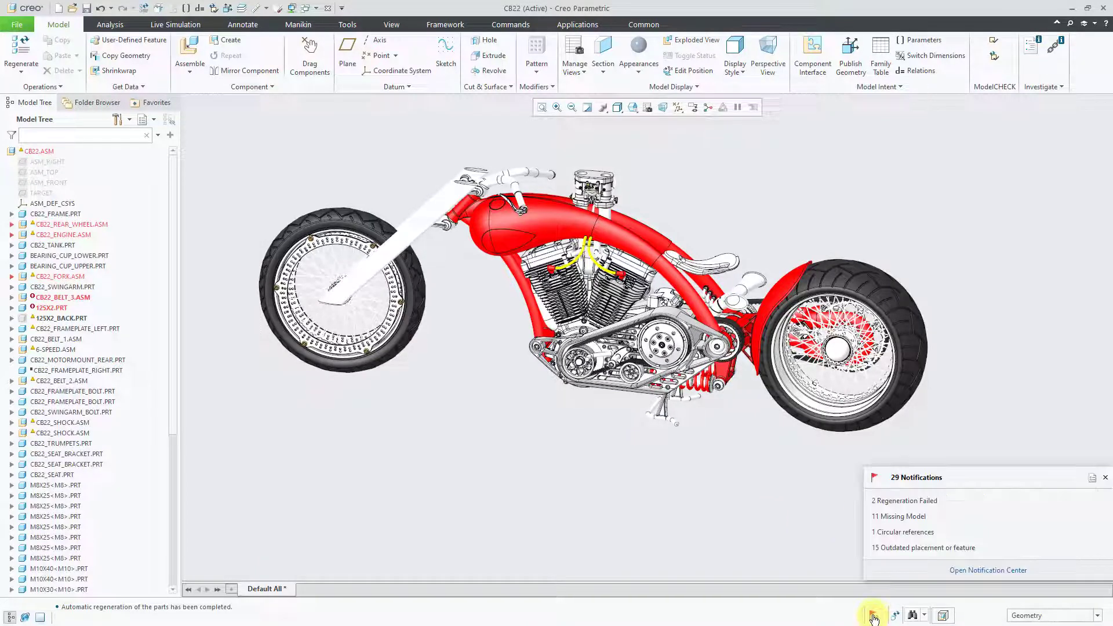
left_click(973, 571)
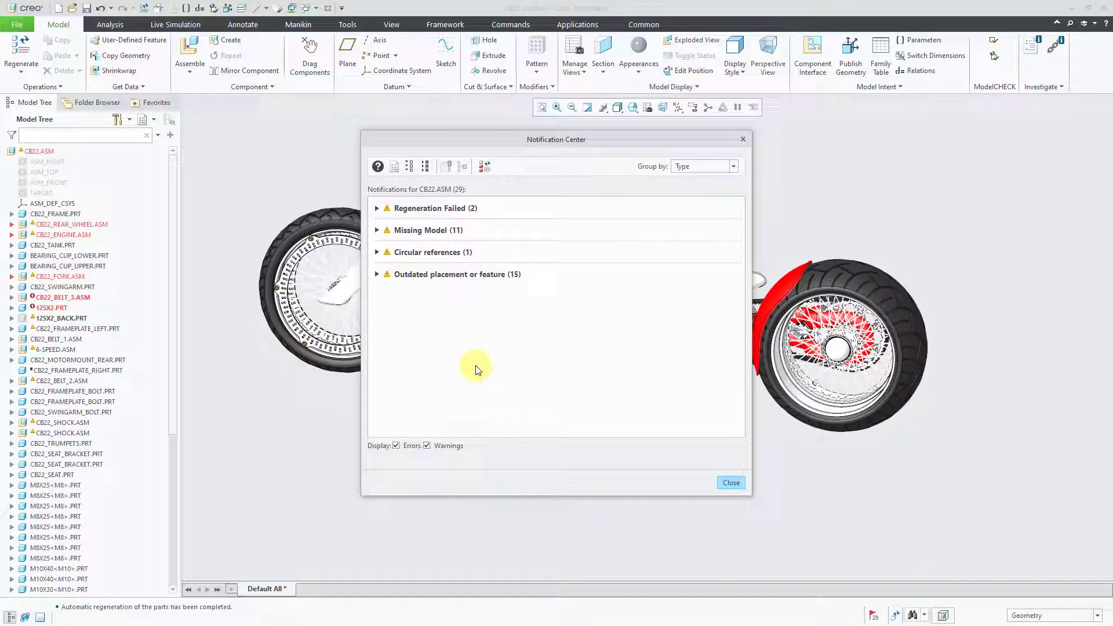
left_click(730, 483)
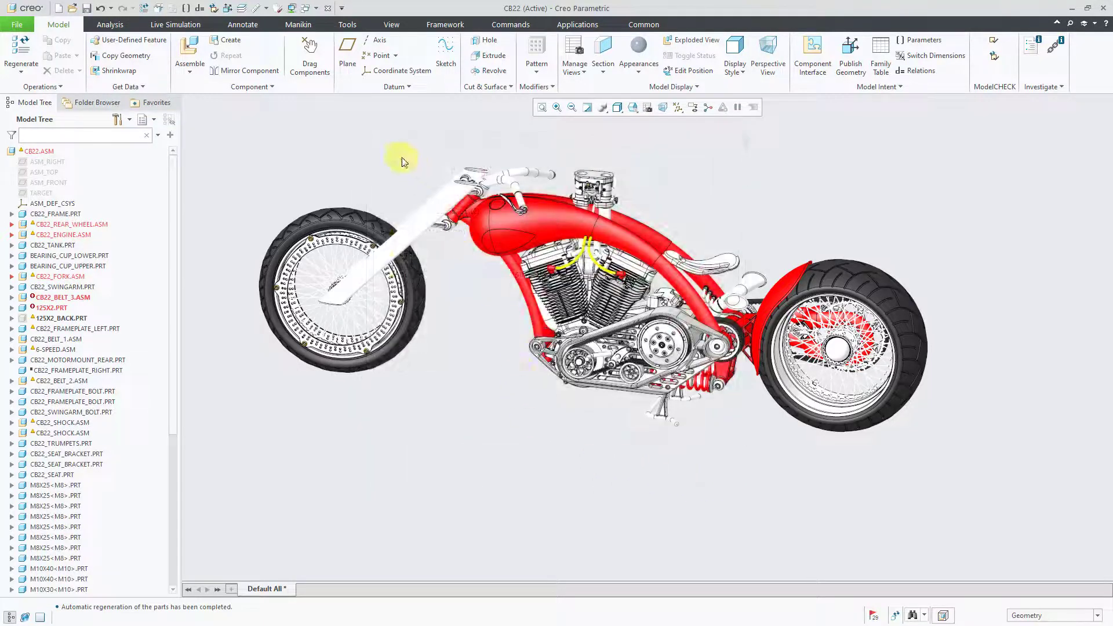
Switch to the MASCHINEN.ASM assembly window and show its notification summary.
left_click(316, 8)
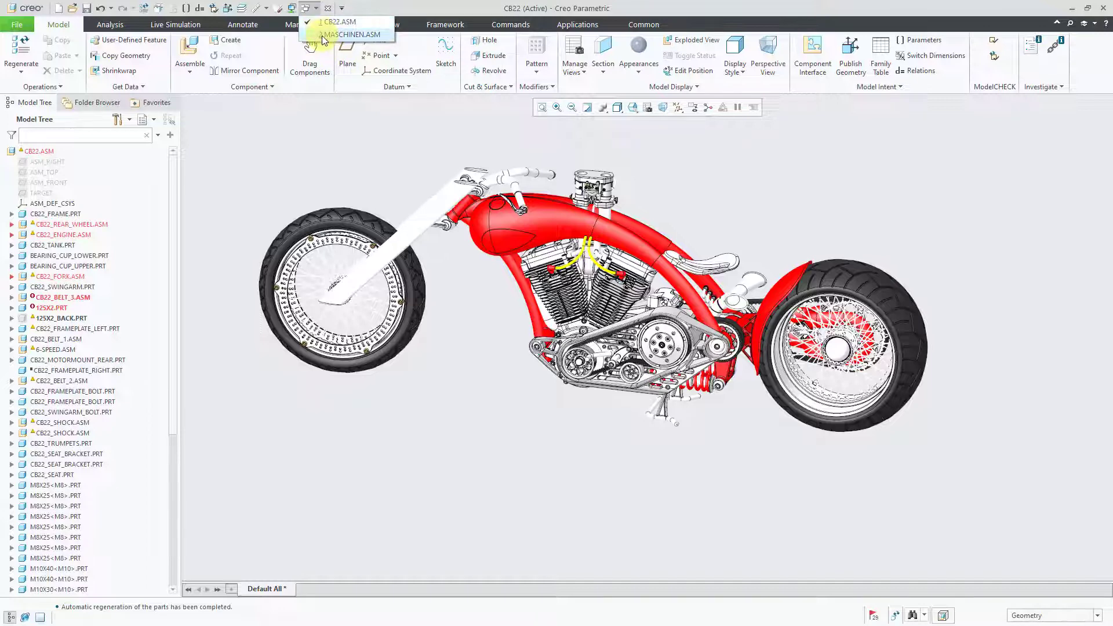
left_click(322, 36)
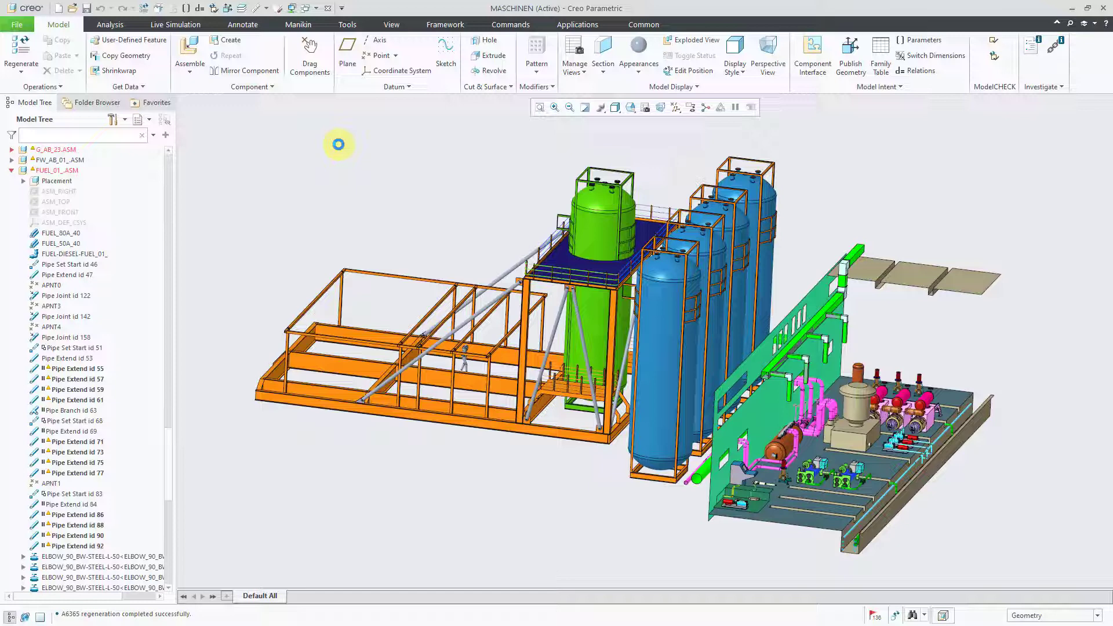
left_click(875, 618)
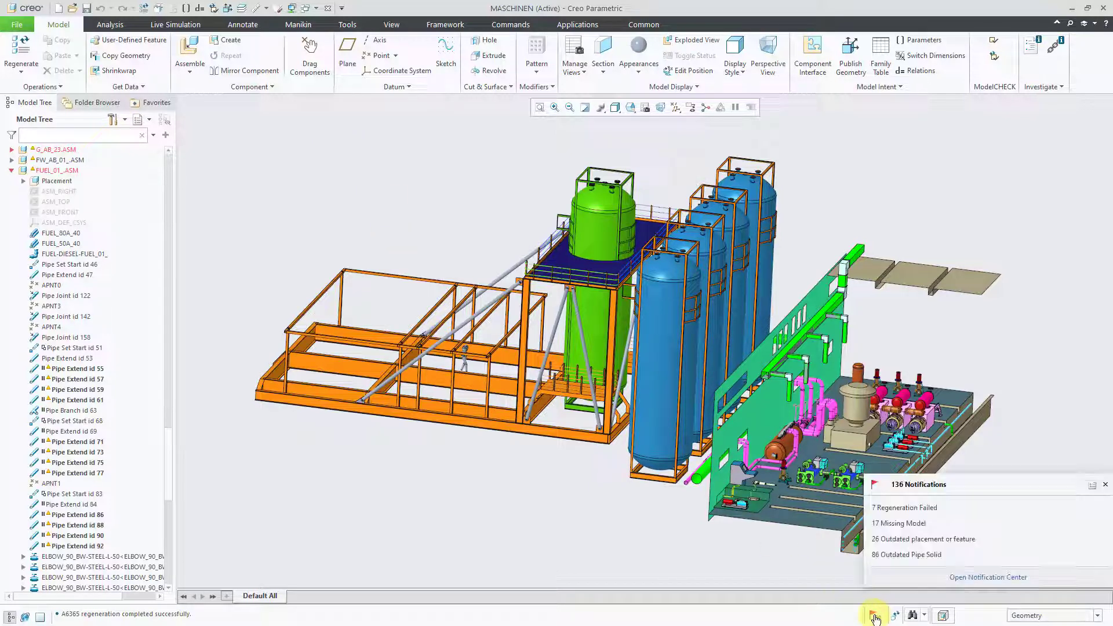